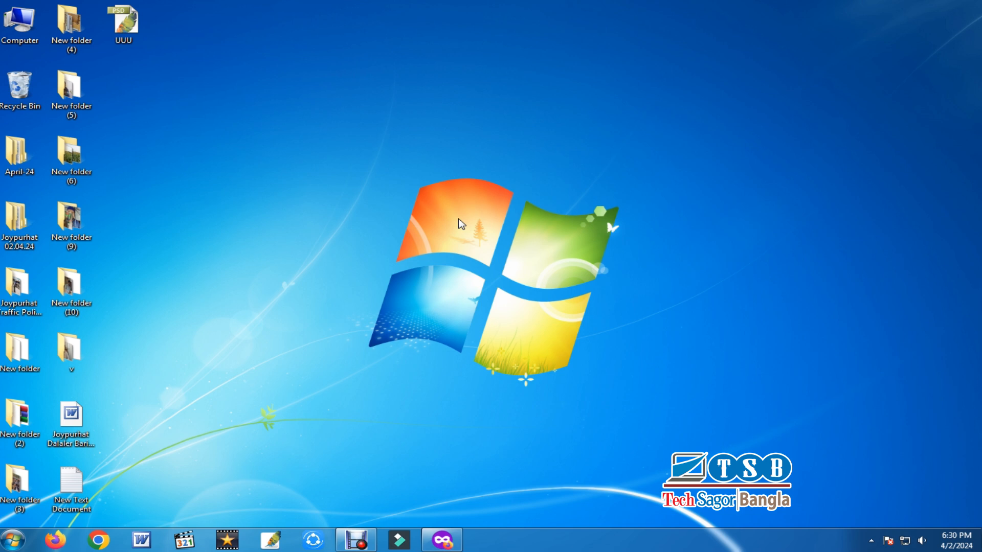
Launch Adobe Illustrator CS and create a new Letter-size document in CMYK colour mode.
left_click(13, 541)
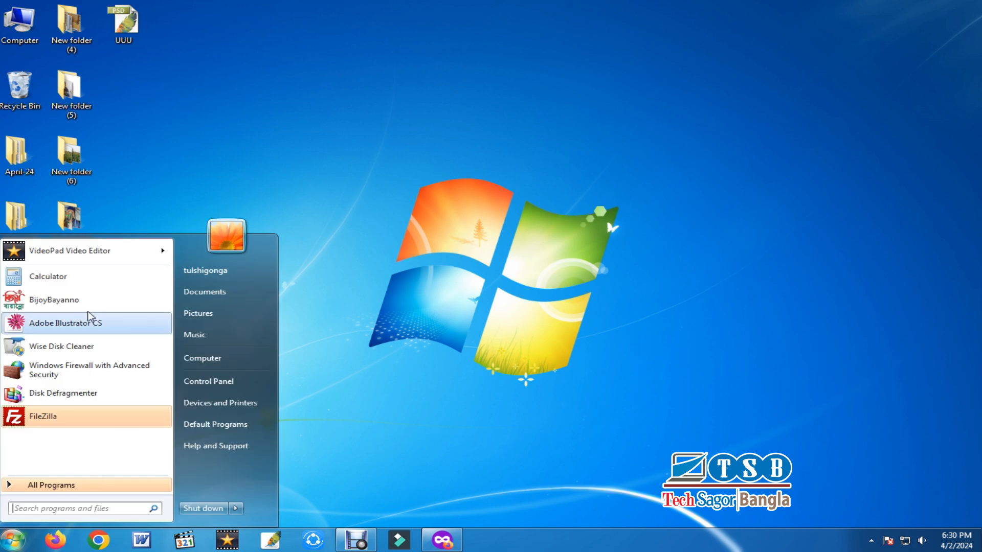
left_click(92, 328)
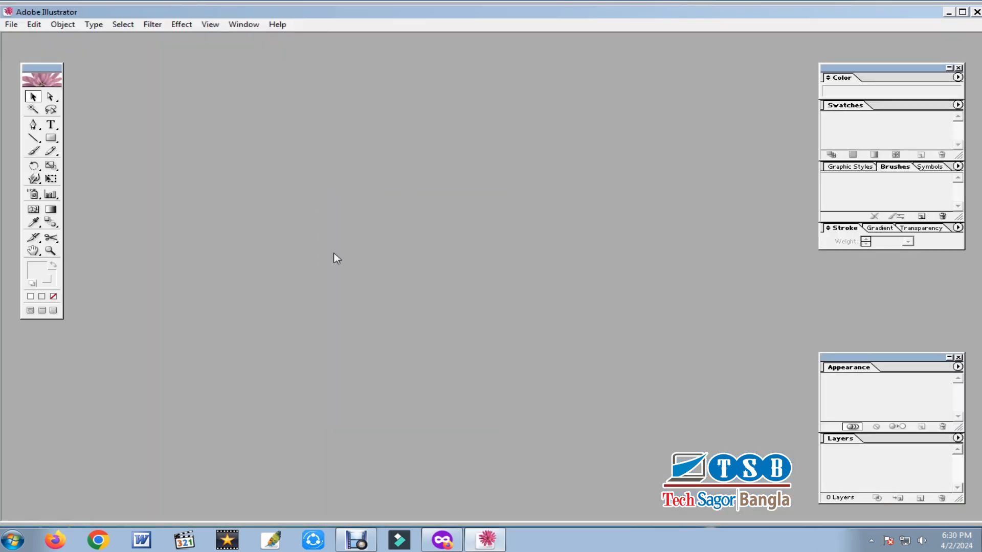
left_click(15, 26)
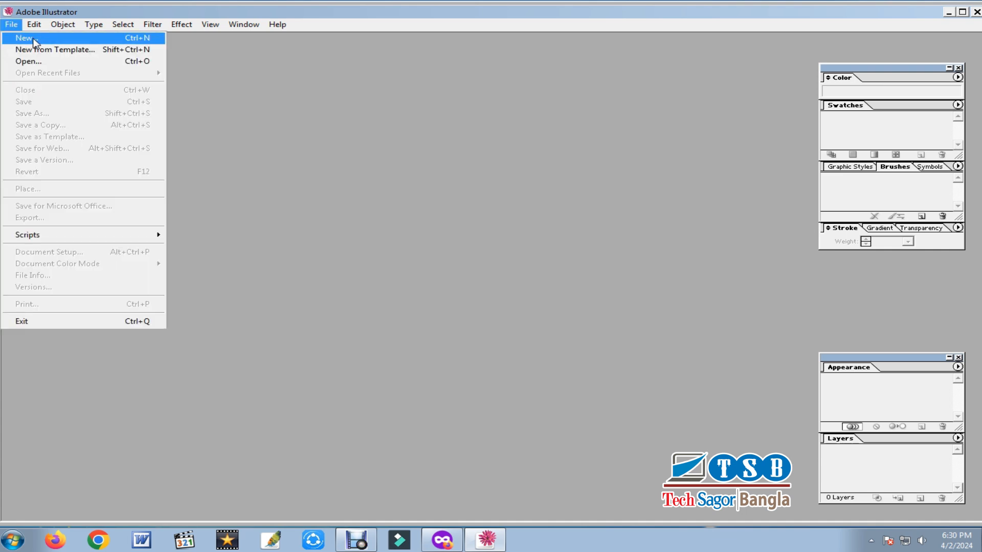
left_click(35, 39)
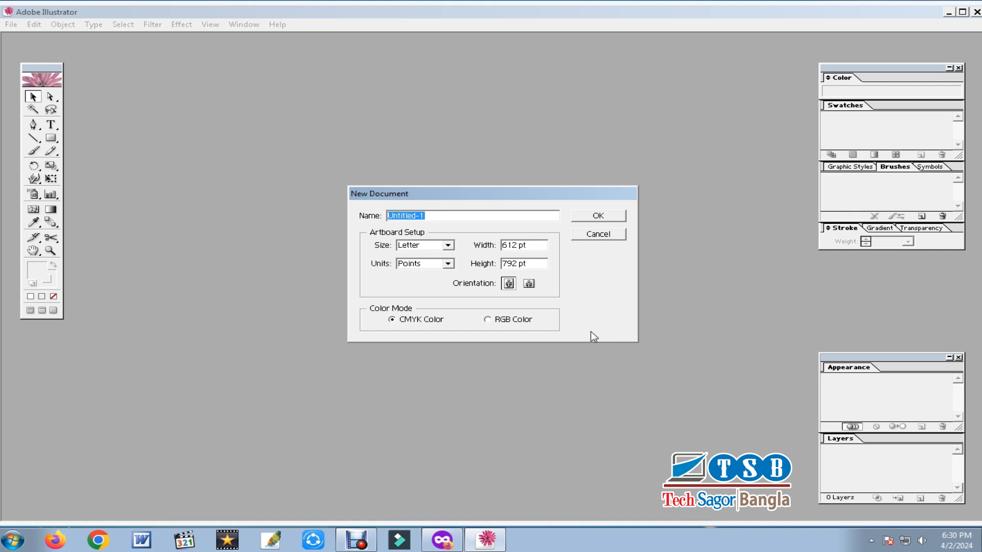
left_click(410, 326)
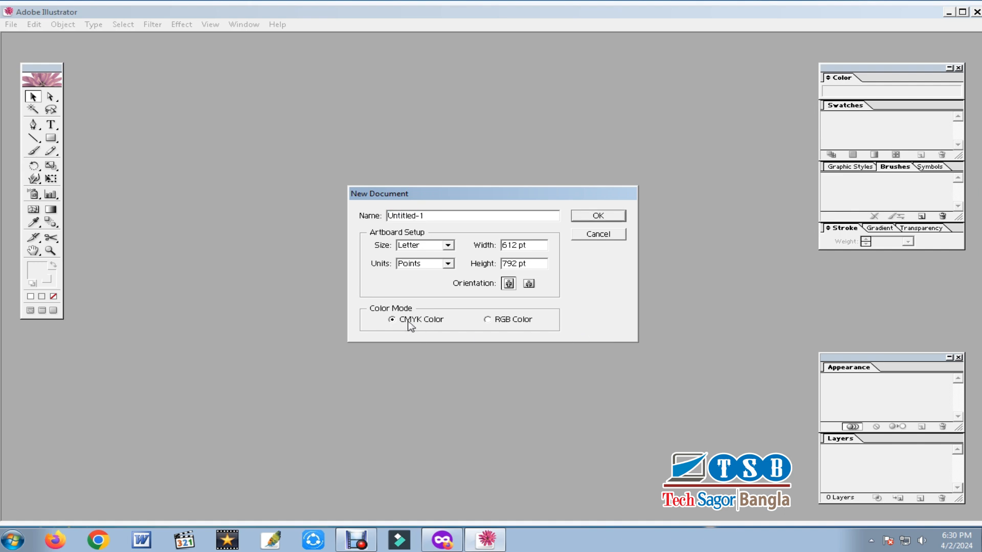
left_click(597, 219)
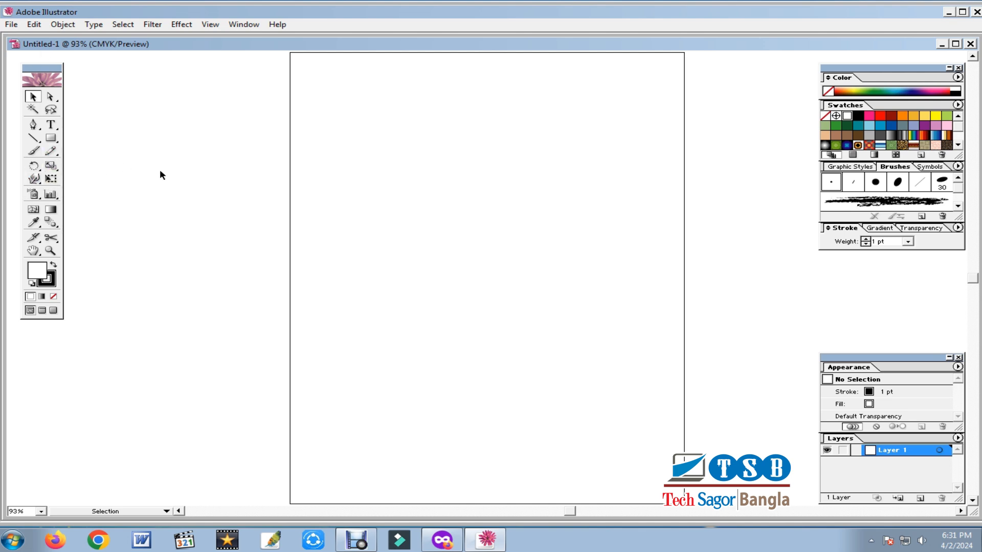
Draw an ellipse about 3.05 in wide and 2.85 in high in the upper part of the artboard with the Ellipse tool.
left_click(51, 139)
left_click_drag(53, 142, 101, 146)
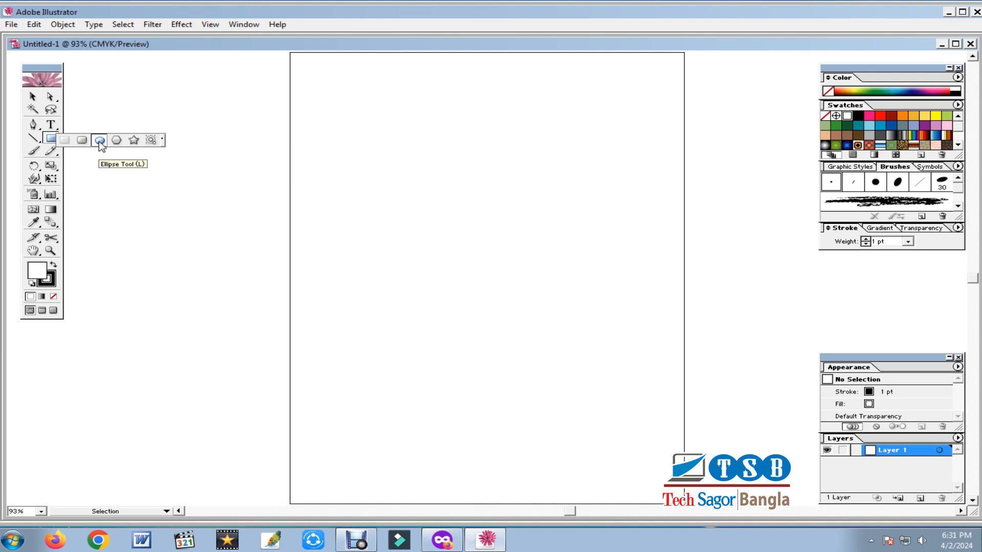
left_click_drag(101, 147, 101, 147)
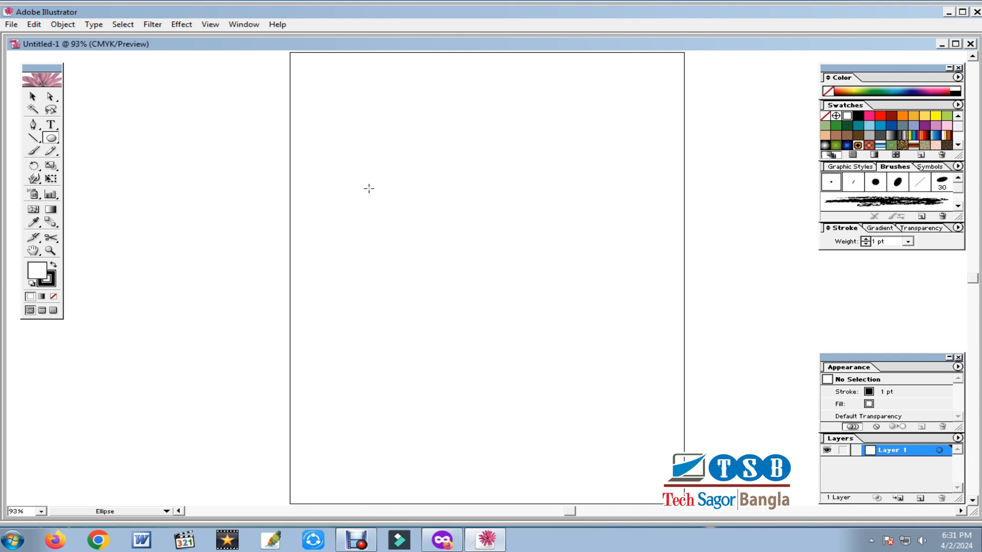
left_click_drag(358, 181, 499, 298)
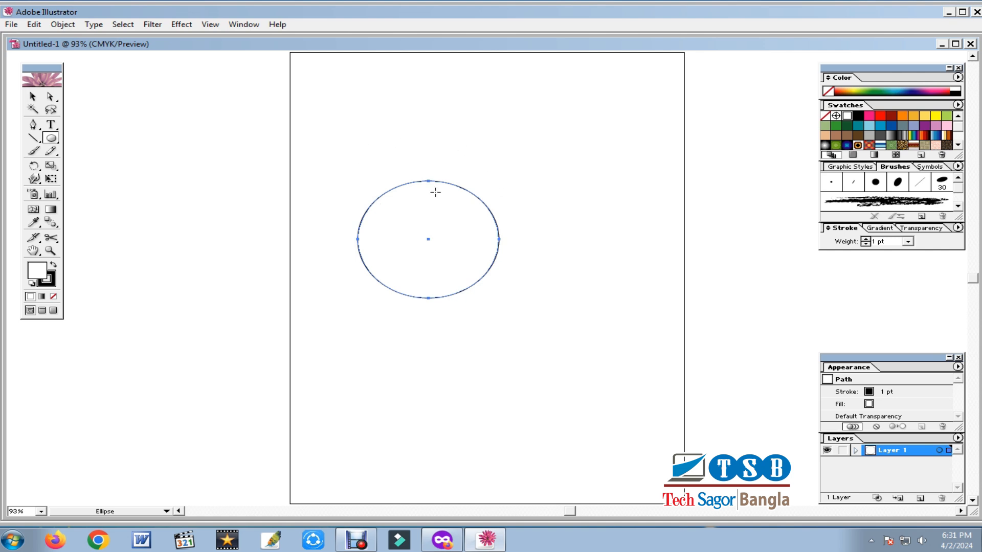
Show the rulers and set their units to inches.
left_click(54, 98)
key("ctrl+r")
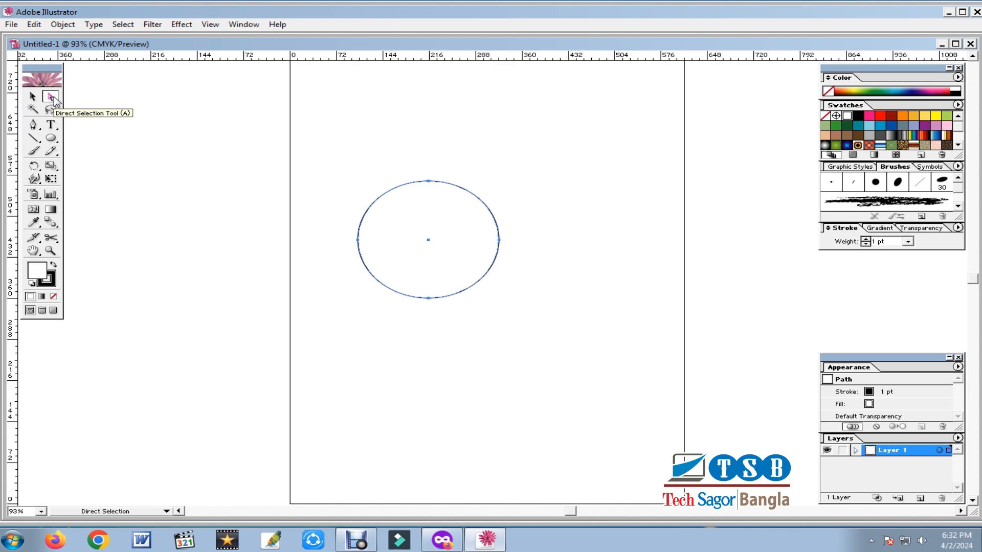
right_click(335, 57)
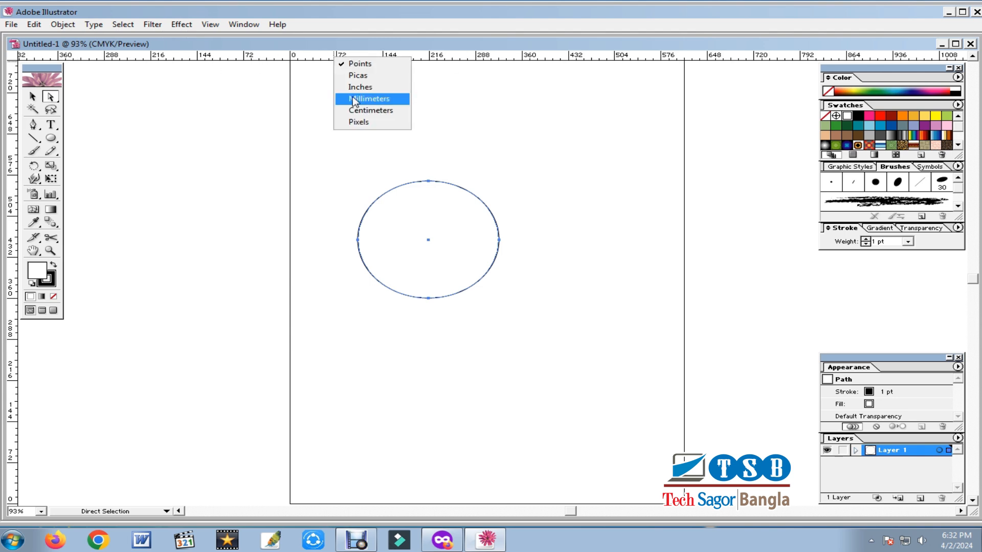
left_click(372, 87)
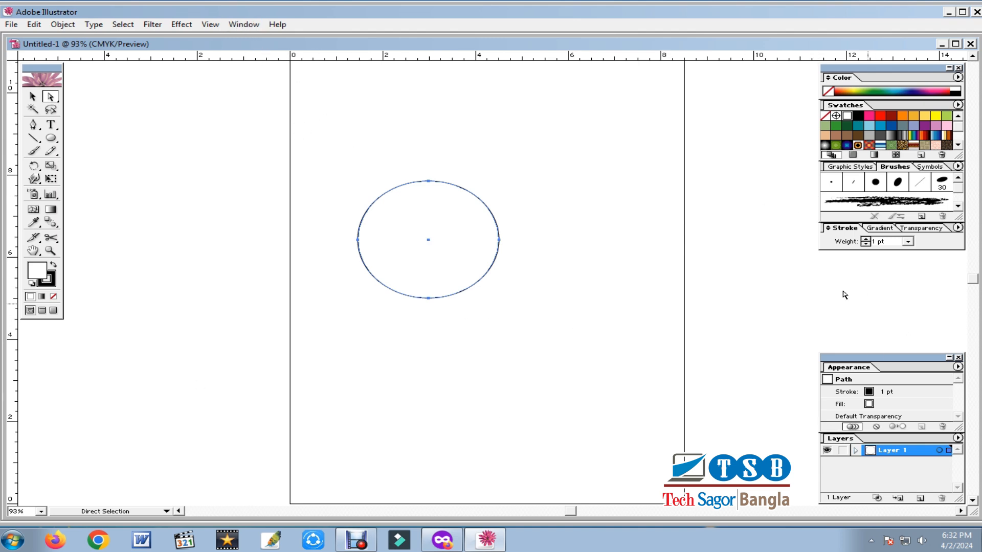
Display the Transform settings and set the ellipse's width and height to 4 in.
left_click(245, 24)
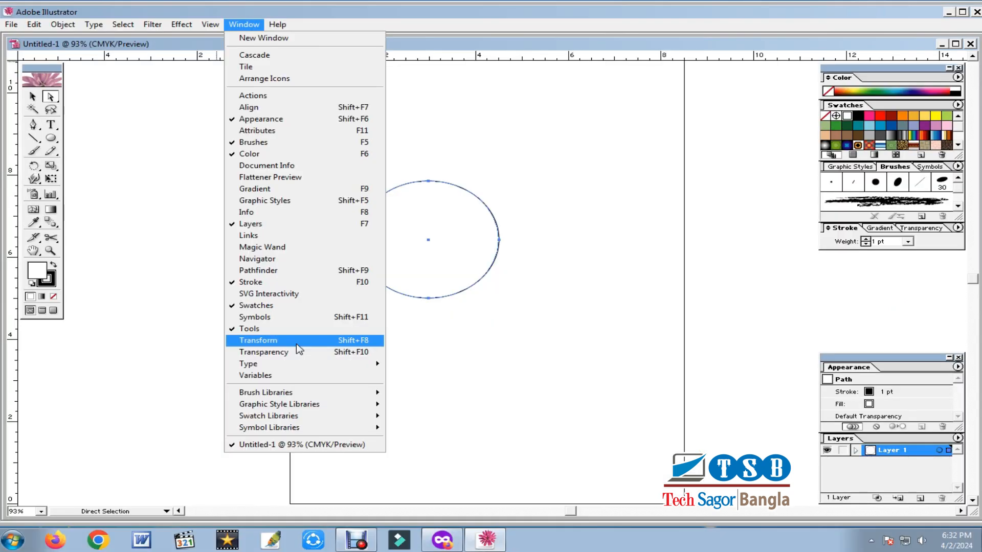
left_click(521, 448)
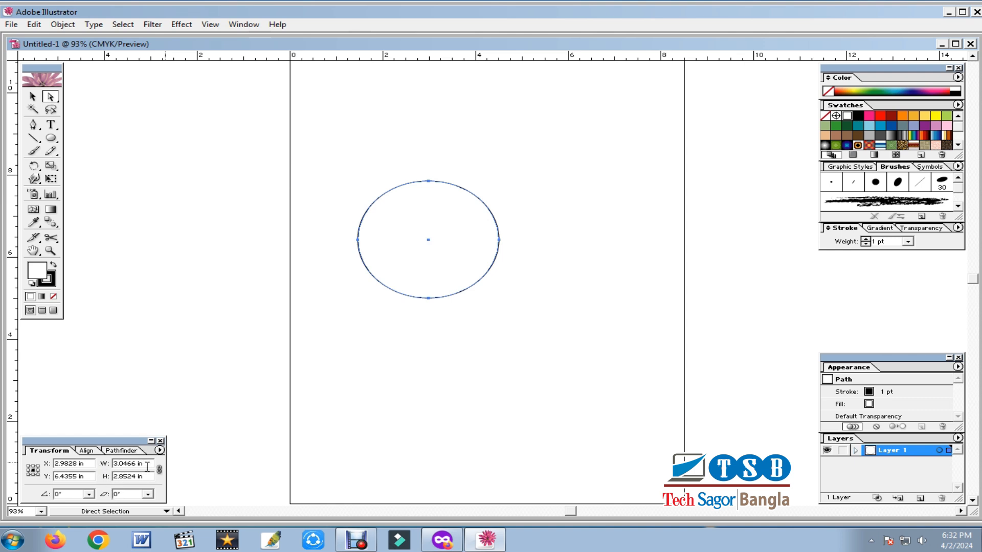
left_click_drag(147, 466, 77, 471)
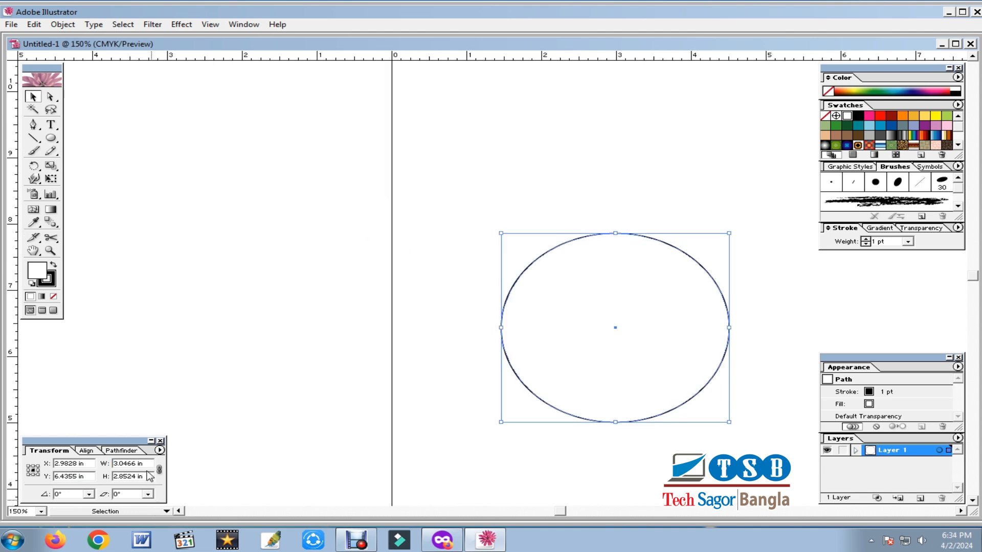
left_click_drag(148, 464, 100, 464)
type("4")
key("Return")
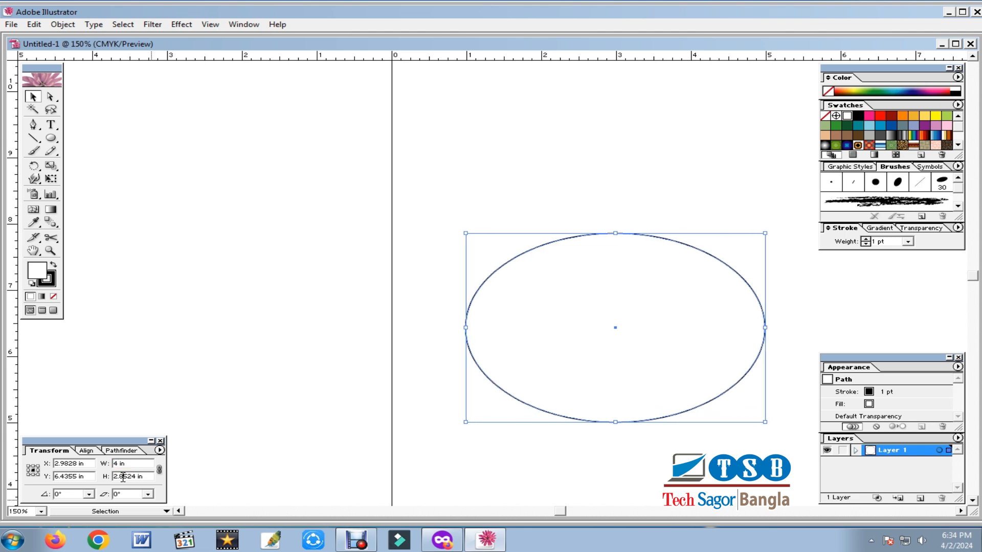
left_click_drag(148, 476, 104, 477)
type("4")
key("Return")
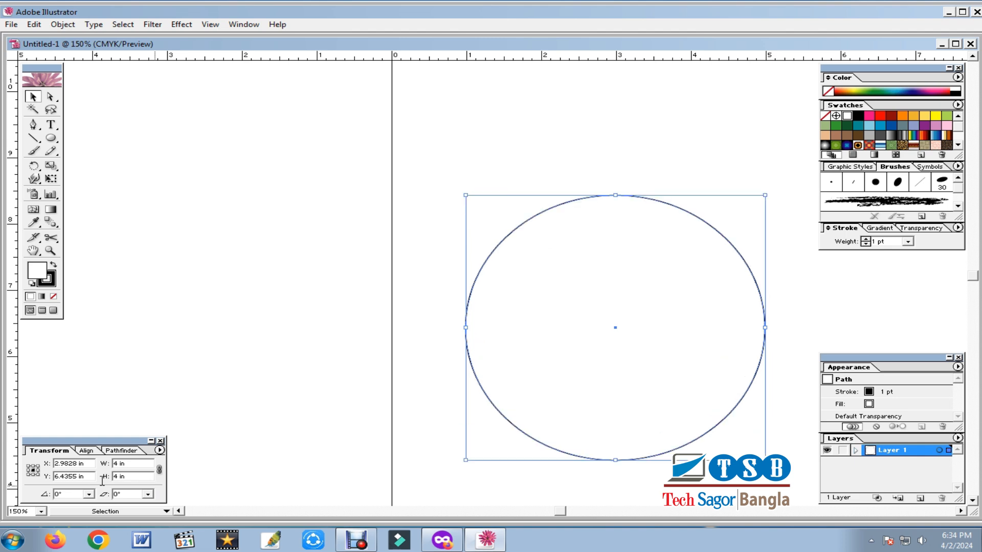
Duplicate the 4 in circle, placing the copy to the left of the original.
left_click(541, 147)
left_click(593, 273)
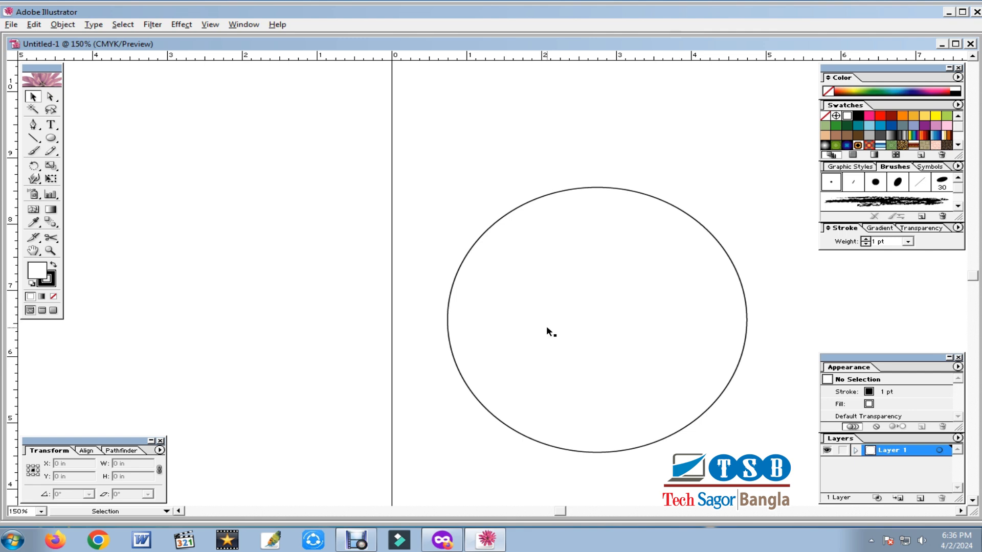
left_click_drag(591, 321, 247, 319)
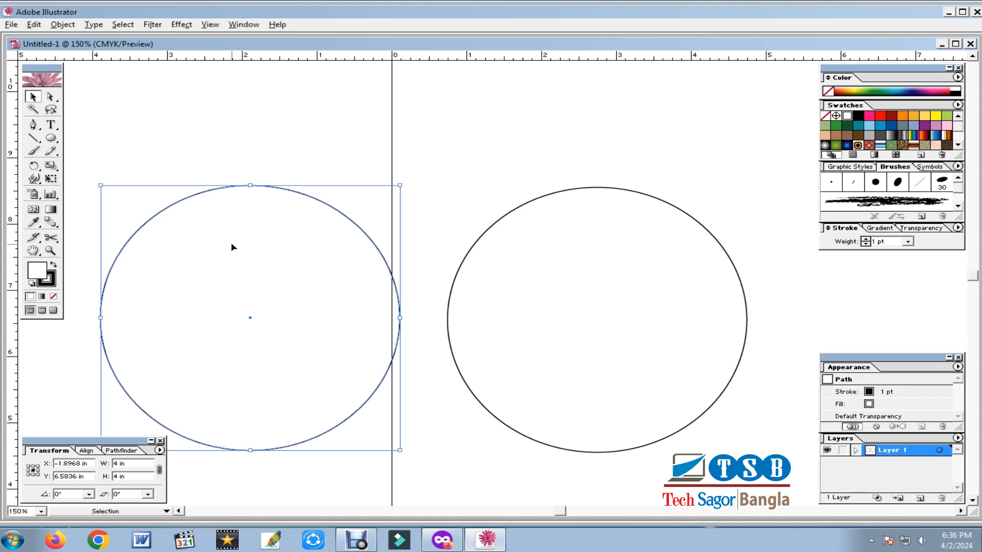
Set the copied circle's width and height to 3.5 in and place it inside the 4 in circle.
left_click_drag(151, 464, 114, 463)
type("3.5")
key("Tab")
type("3.5")
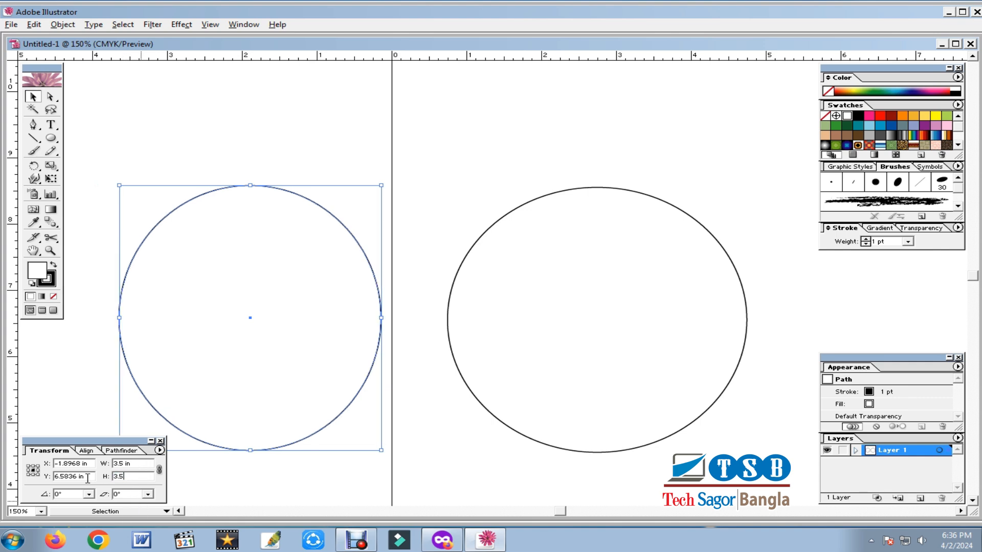
key("Return")
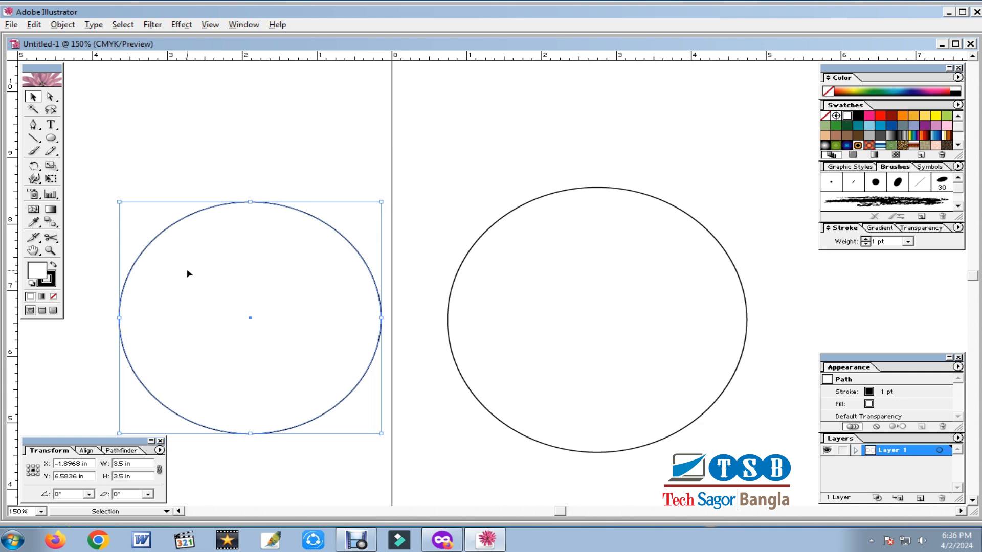
left_click_drag(189, 285, 522, 288)
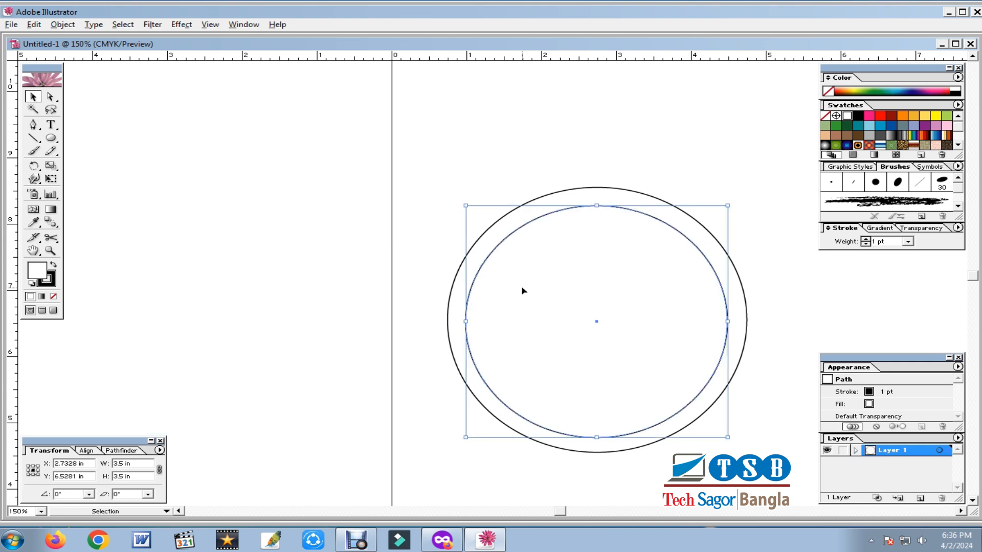
Duplicate the 3.5 in circle to the left of the artboard and set the copy's width and height to 3 in.
left_click_drag(572, 296, 165, 304)
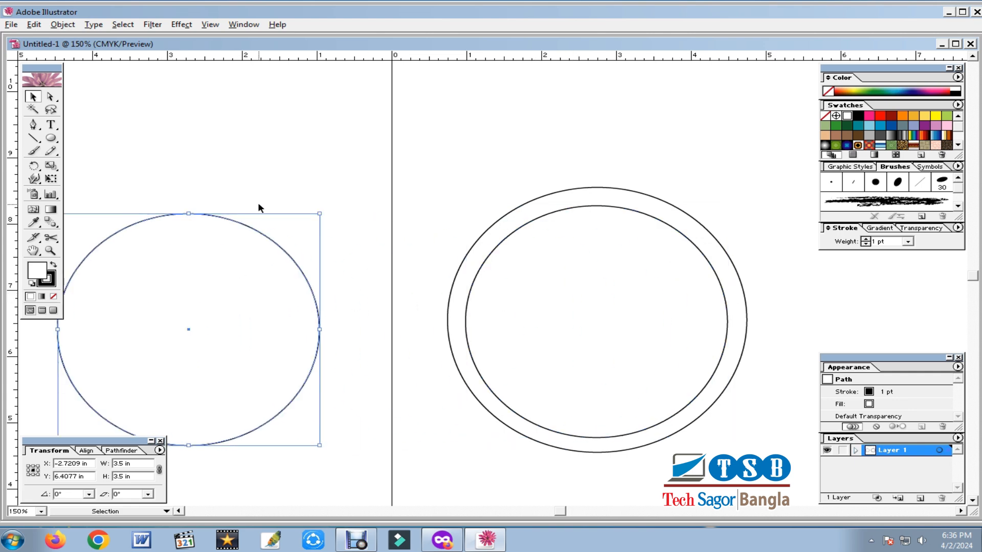
left_click_drag(137, 464, 80, 468)
type("3")
key("Return")
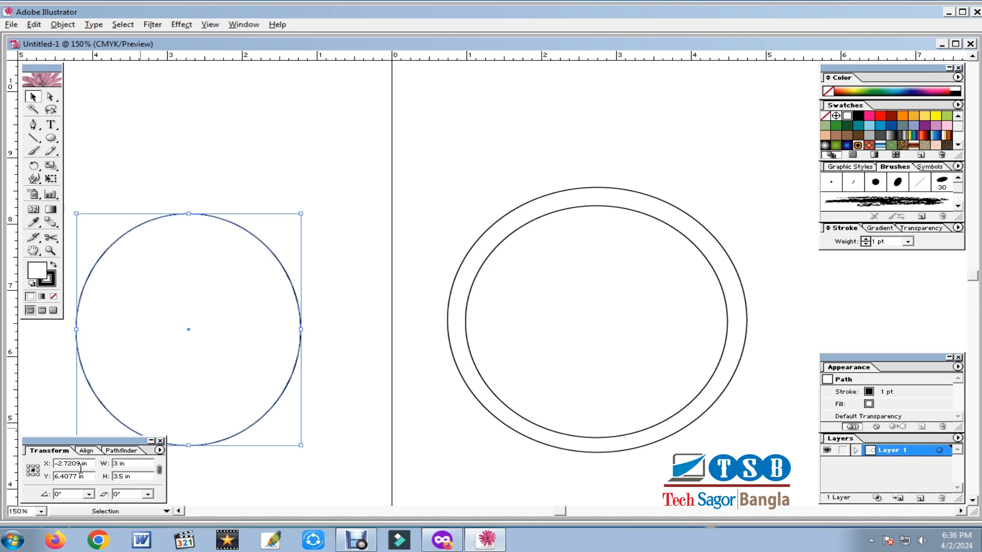
key("Tab")
type("3")
key("Return")
Place the 3 in circle inside the 3.5 in circle so the three form concentric rings.
left_click(189, 148)
left_click(182, 313)
left_click(267, 163)
left_click_drag(148, 327, 556, 320)
left_click(521, 232)
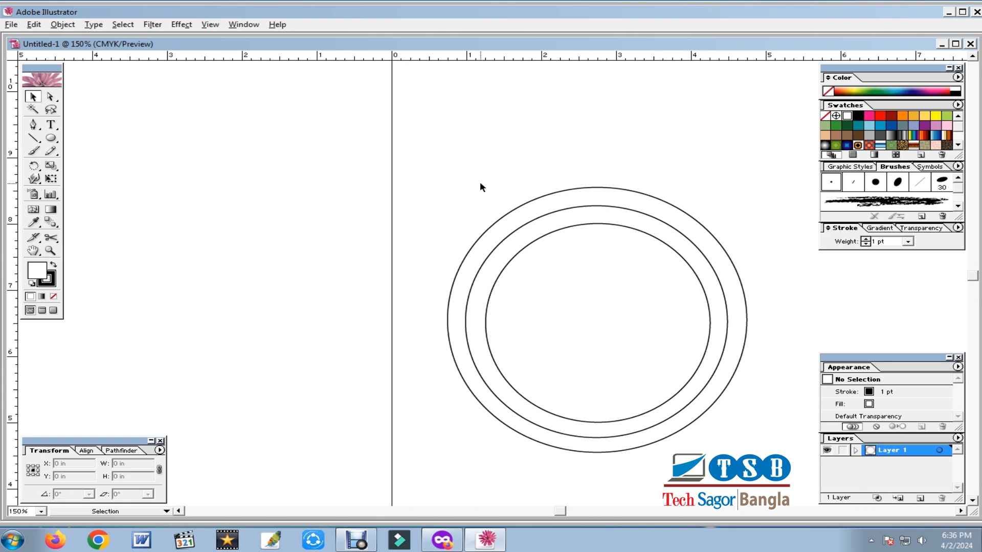
Select all three circles and align their centres horizontally and vertically.
left_click_drag(434, 142, 765, 479)
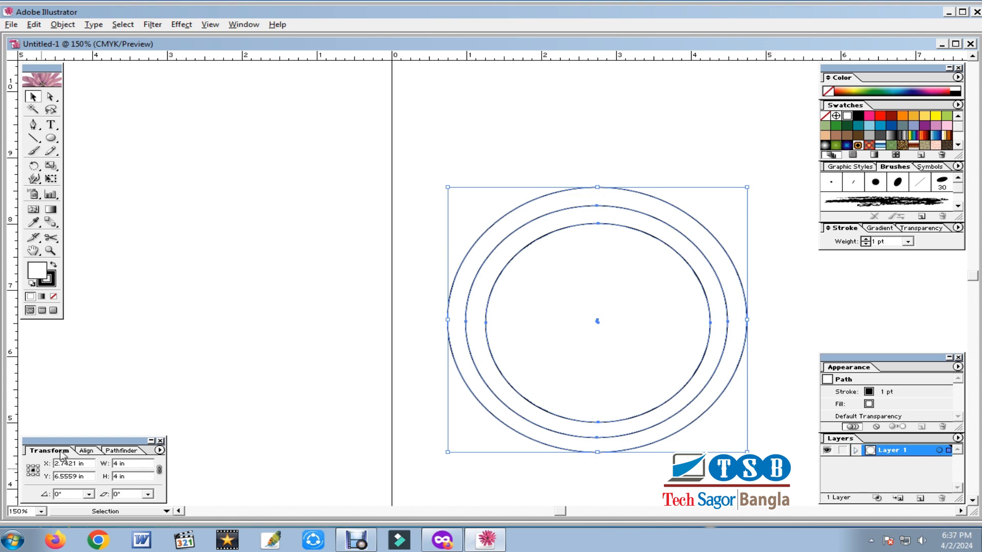
left_click(88, 452)
left_click(128, 471)
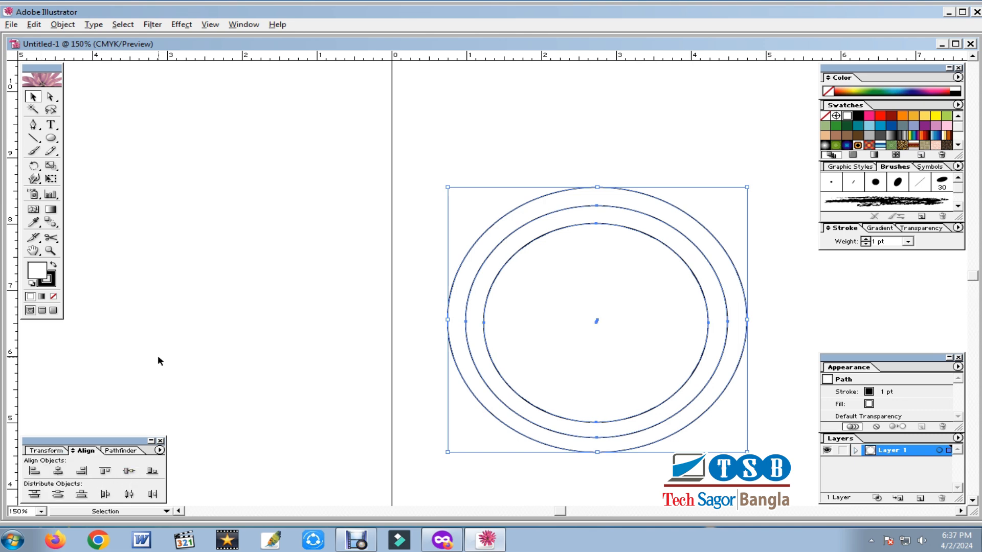
left_click(126, 474)
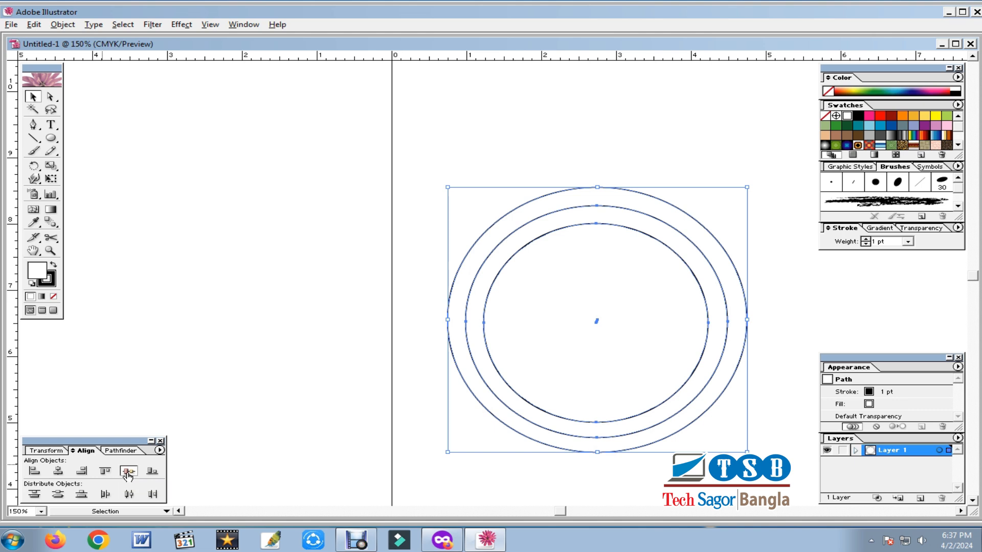
left_click(530, 124)
left_click_drag(435, 156, 759, 484)
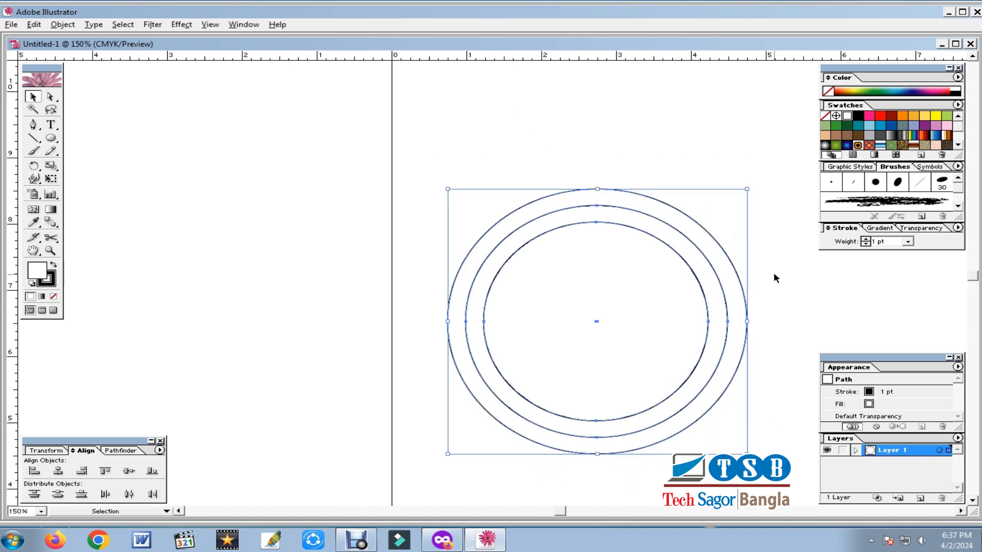
left_click(786, 305)
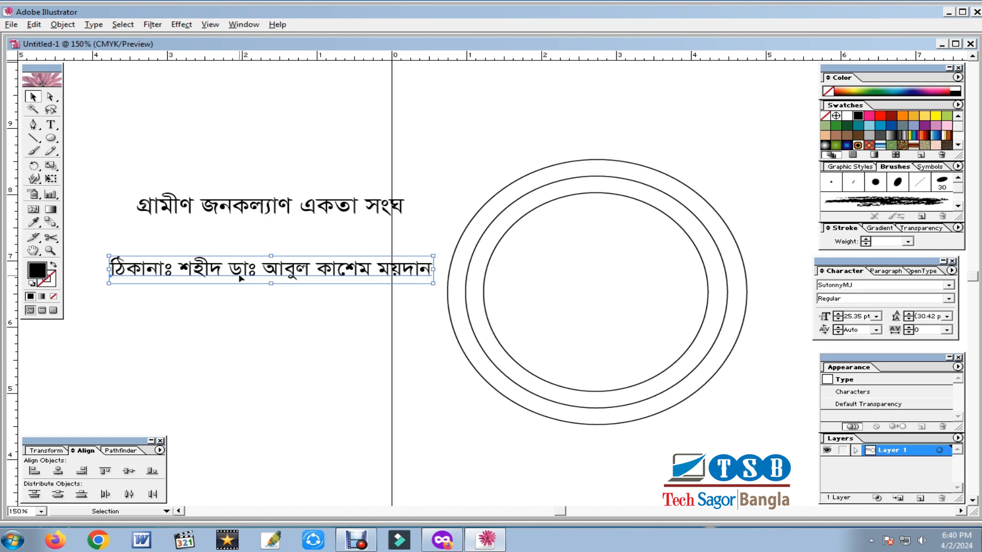
Add a horizontal ruler guide through the centre of the three circles.
left_click(238, 235)
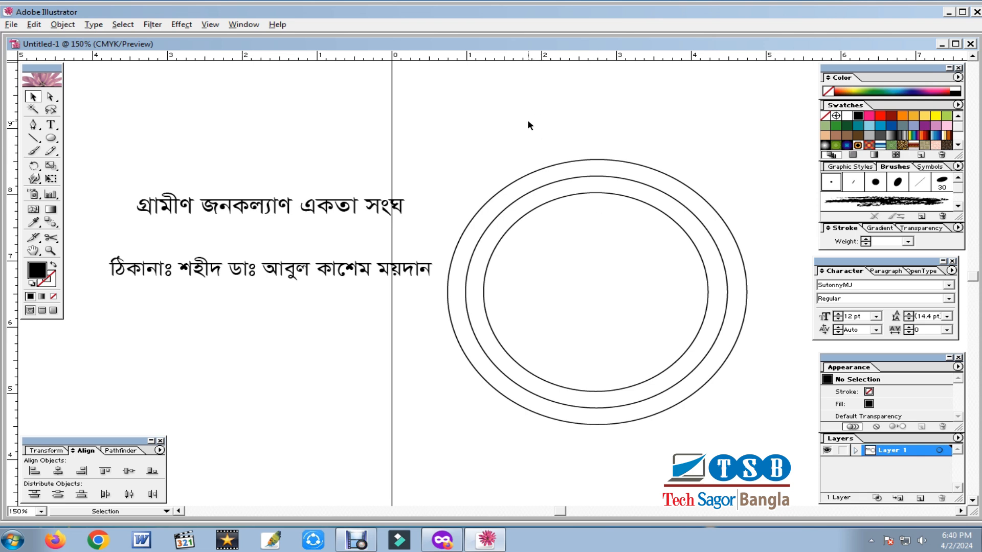
left_click_drag(505, 118, 703, 458)
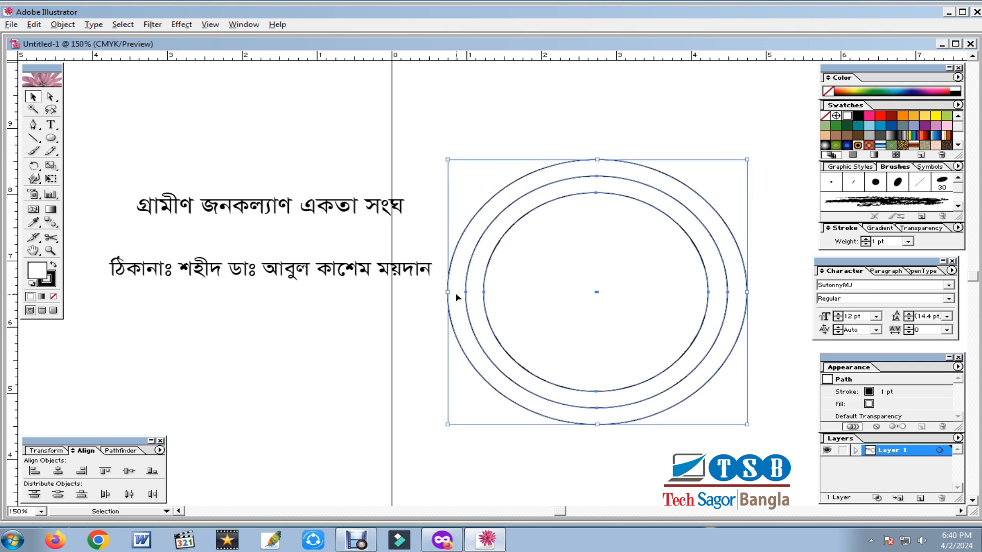
left_click_drag(471, 58, 510, 290)
left_click(297, 352)
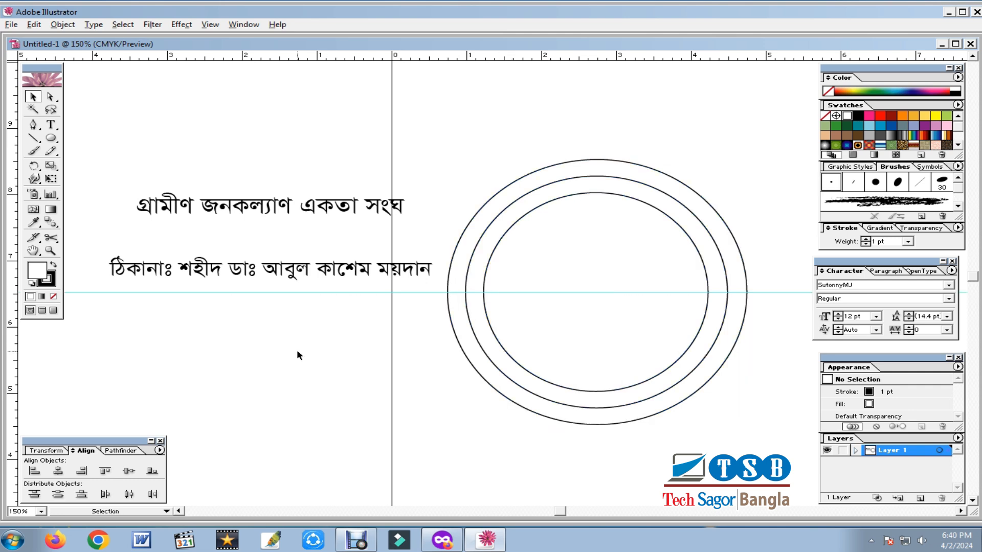
Cut the middle circle just above and below the guide on its left side and delete the short segment between the cuts.
left_click(55, 237)
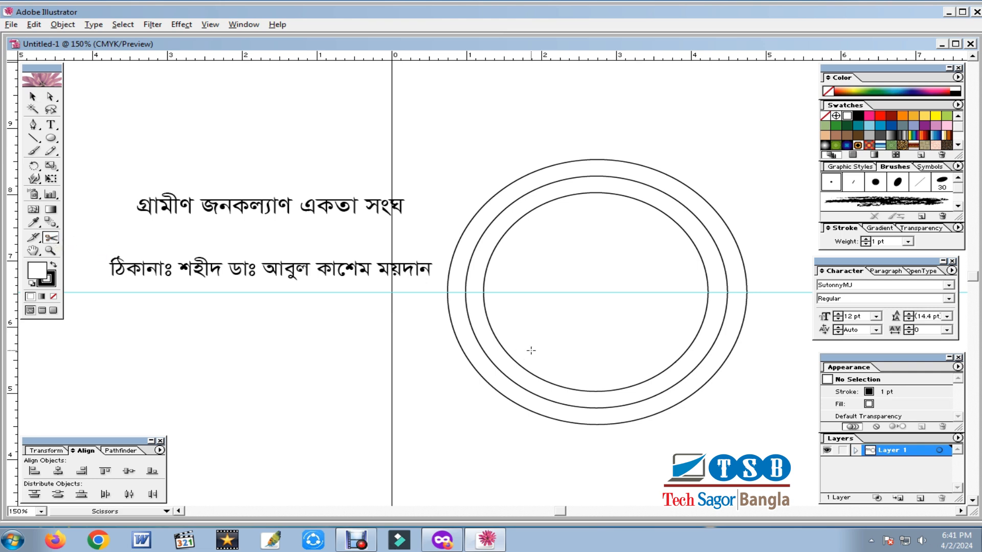
left_click(467, 272)
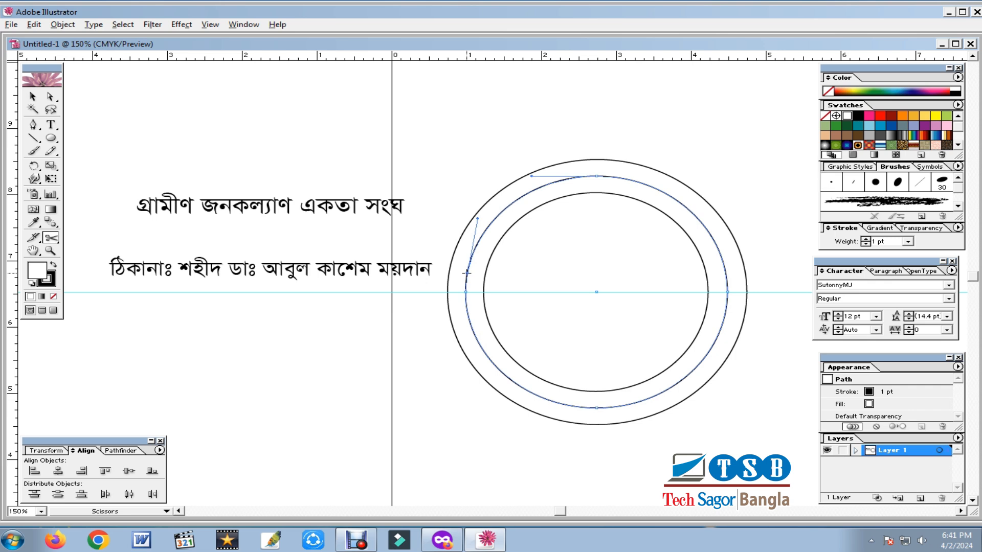
left_click(468, 316)
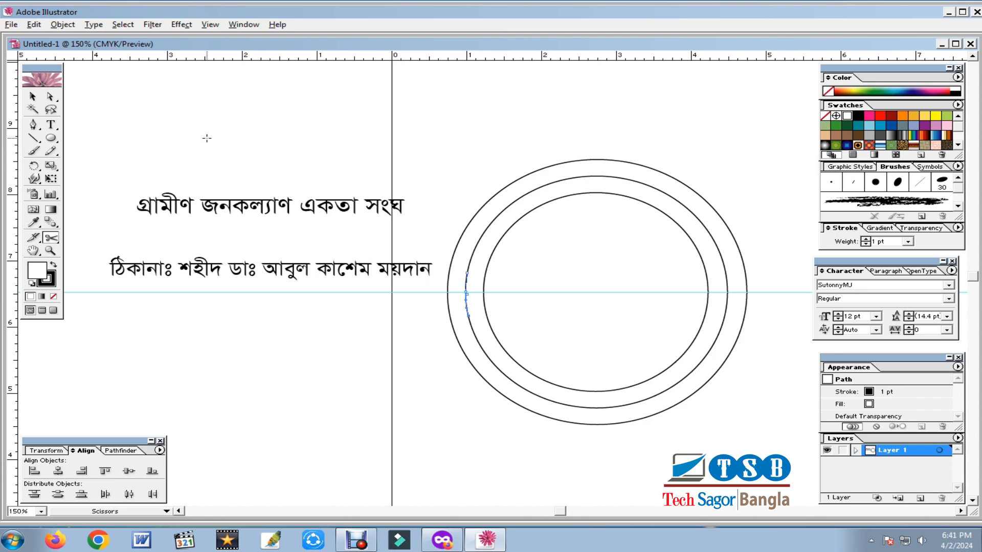
left_click(32, 97)
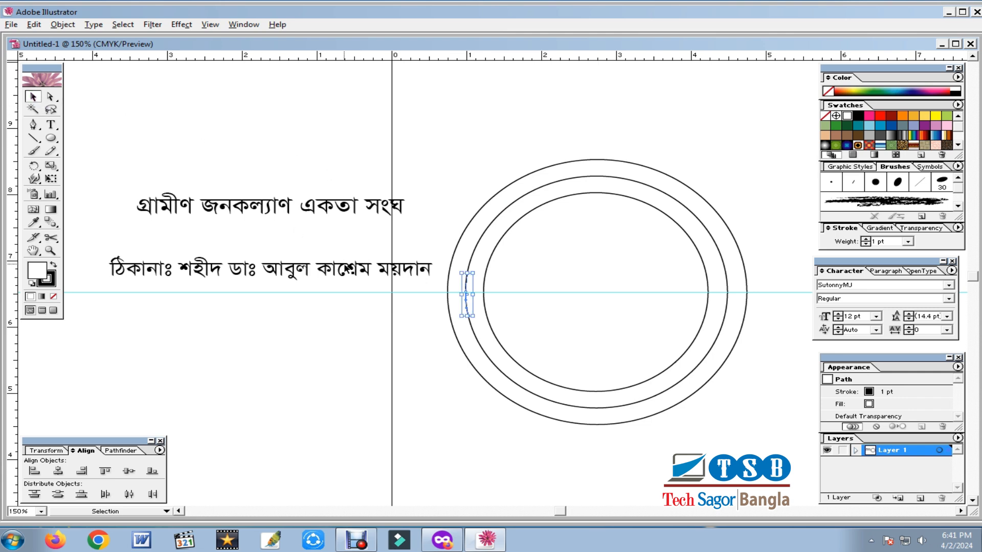
left_click_drag(473, 316, 473, 293)
key("Delete")
Cut the middle circle above and below the guide on its right side and delete that segment, leaving separate upper and lower arcs.
left_click(51, 237)
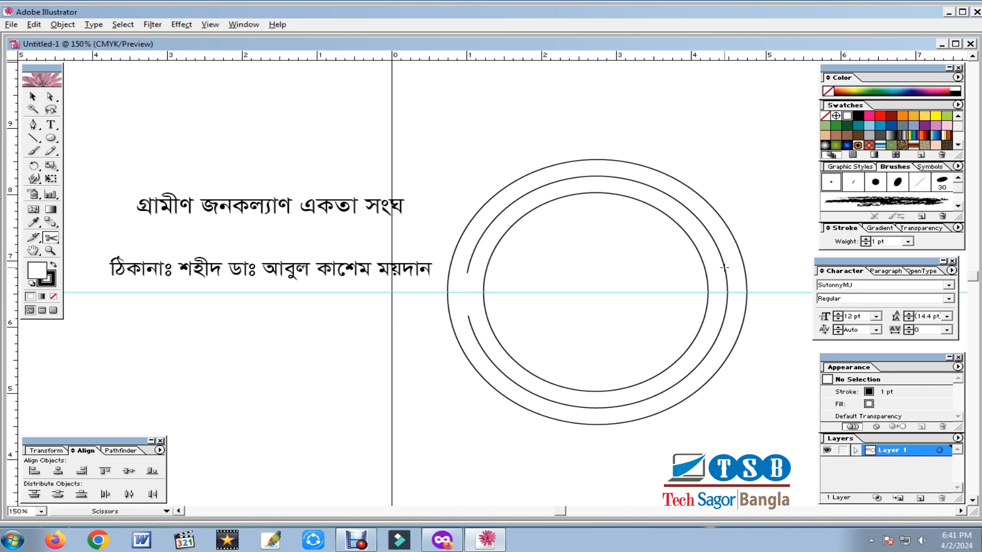
left_click(726, 310)
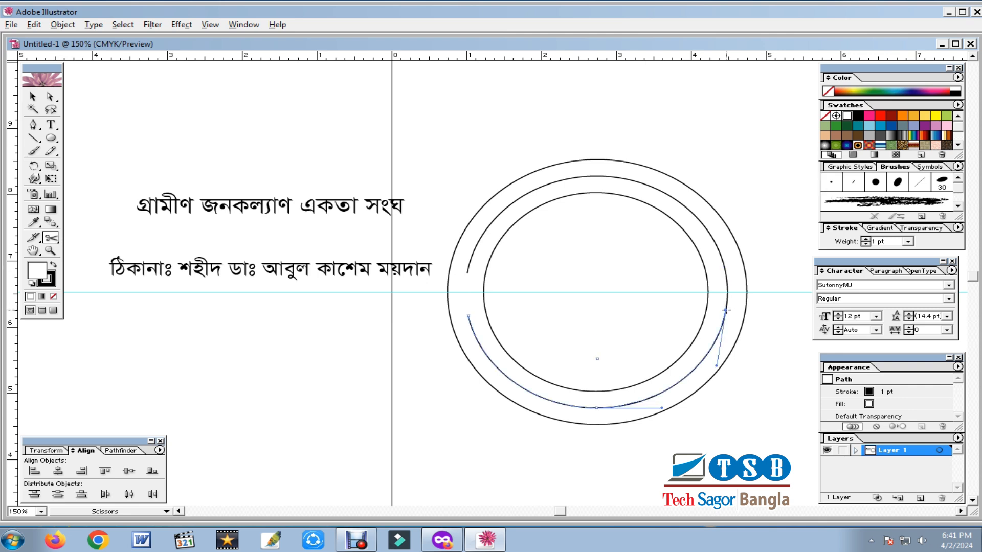
left_click(28, 94)
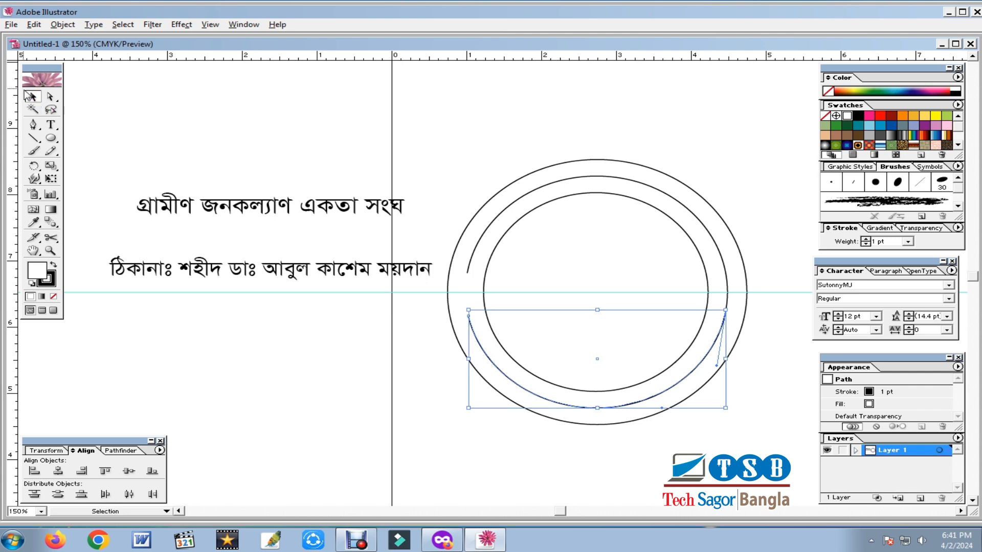
left_click(729, 297)
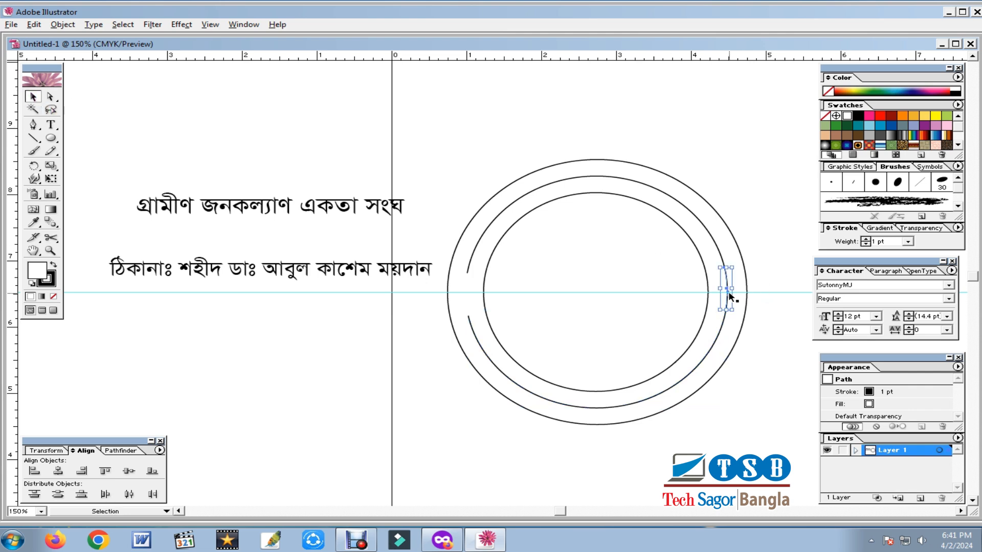
key("Delete")
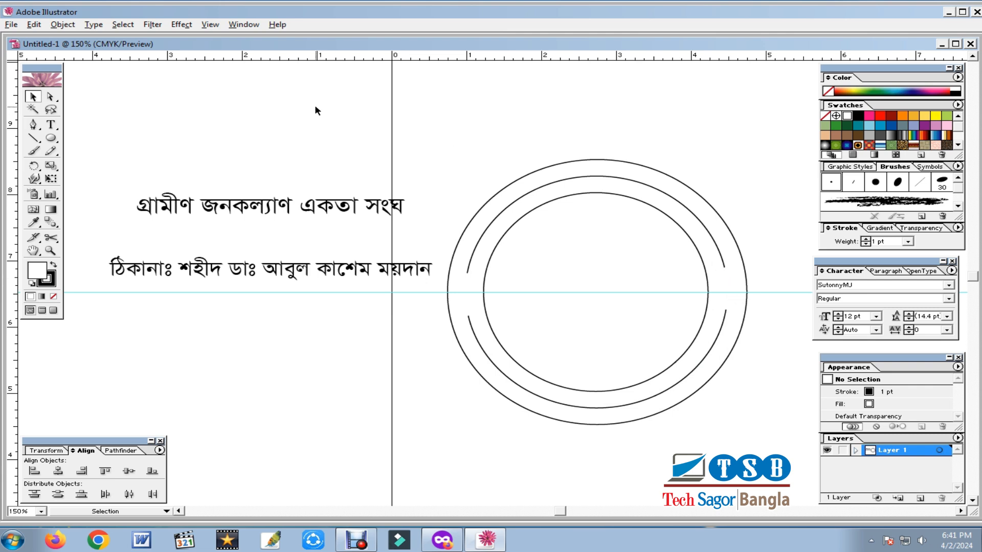
Convert the organisation name text to outlines.
left_click(288, 206)
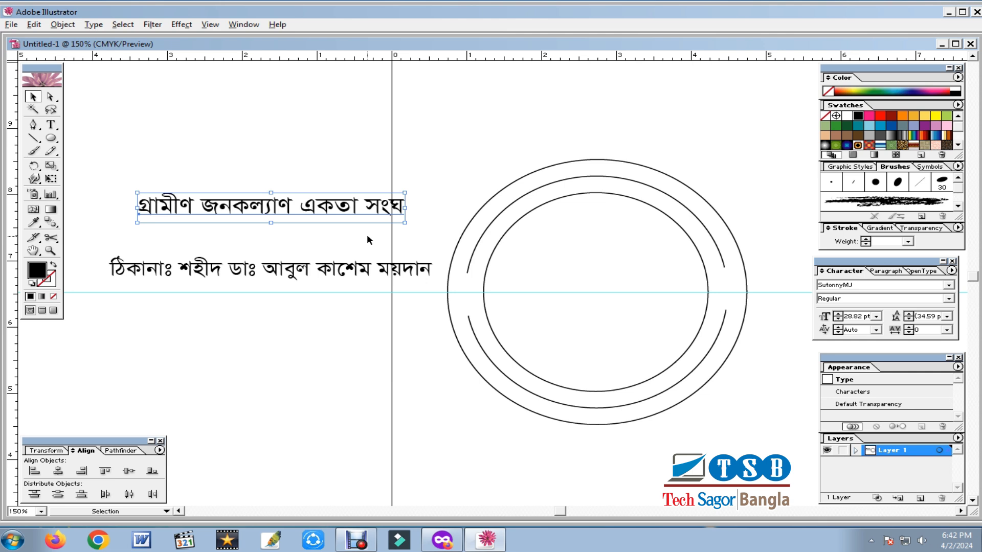
key("ctrl+shift+o")
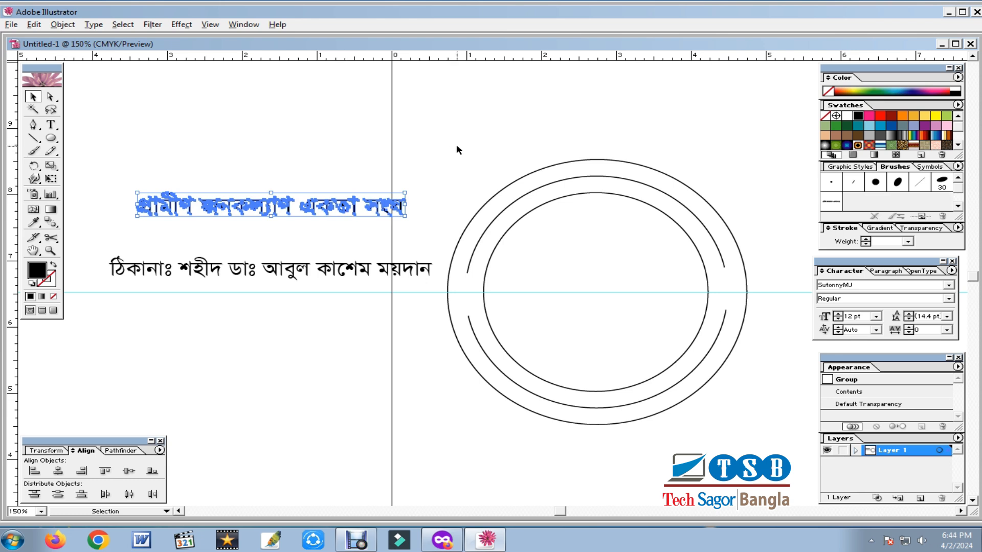
left_click(309, 218)
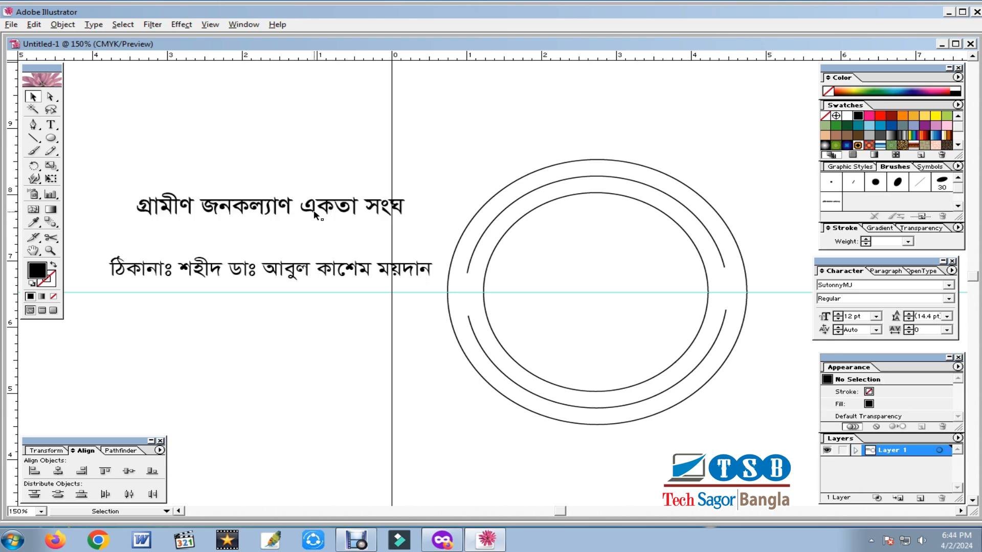
left_click(838, 167)
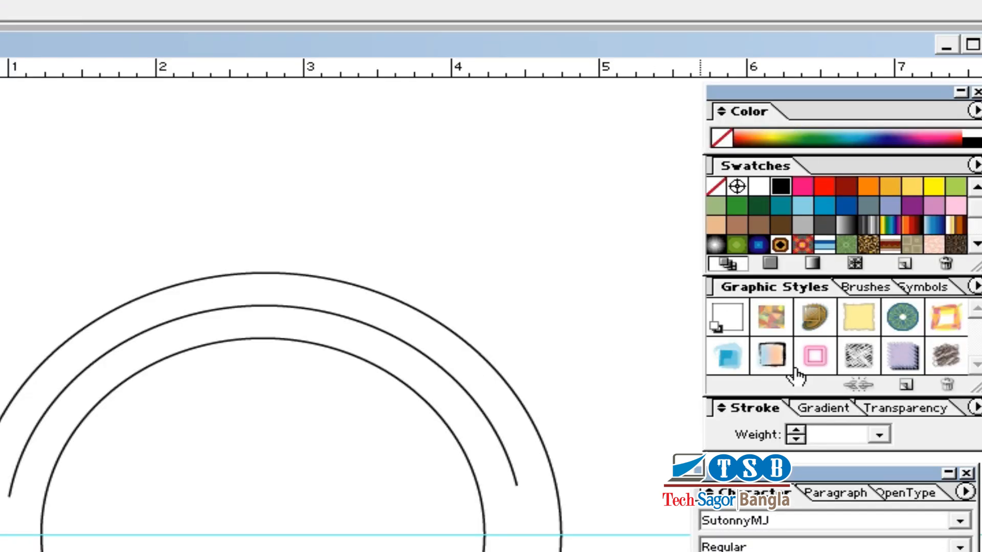
left_click(873, 287)
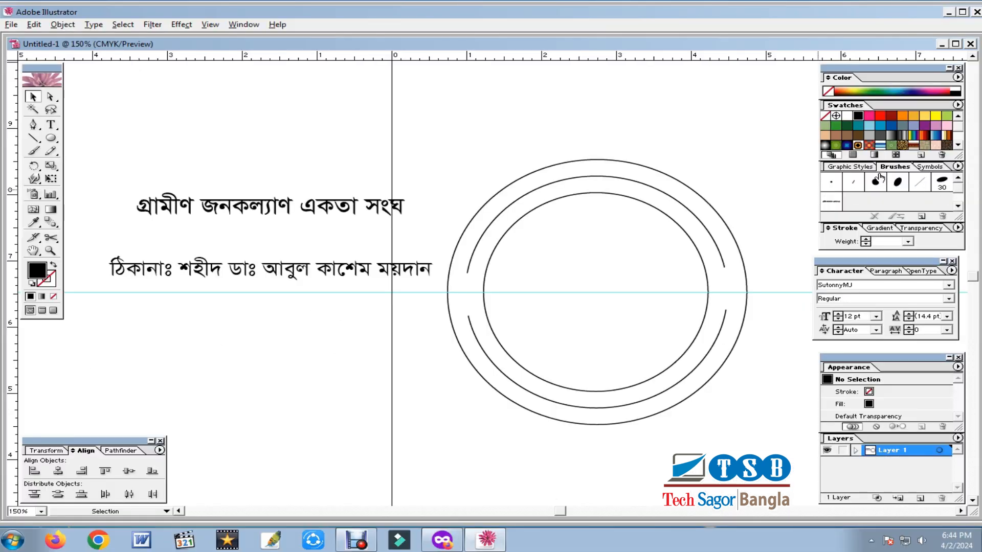
left_click(250, 29)
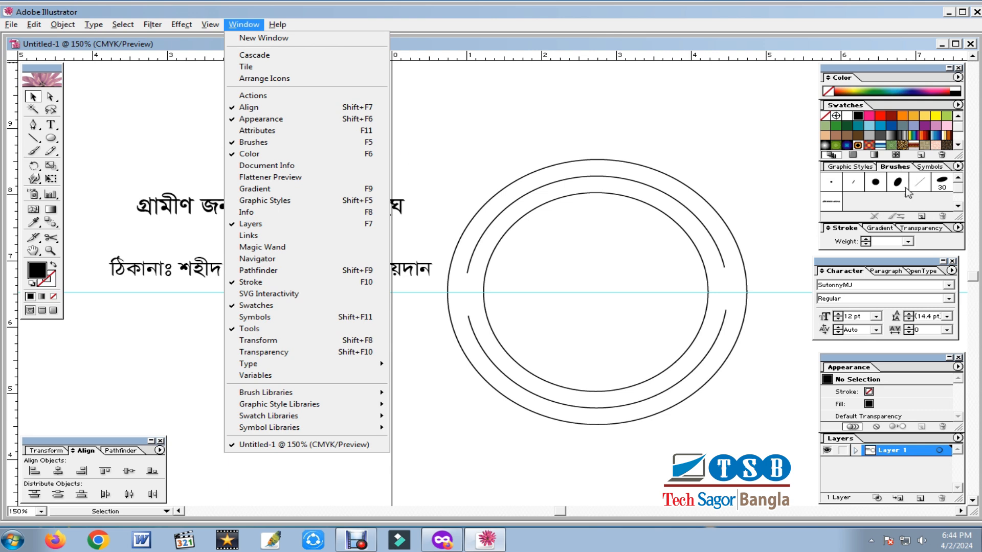
left_click(622, 130)
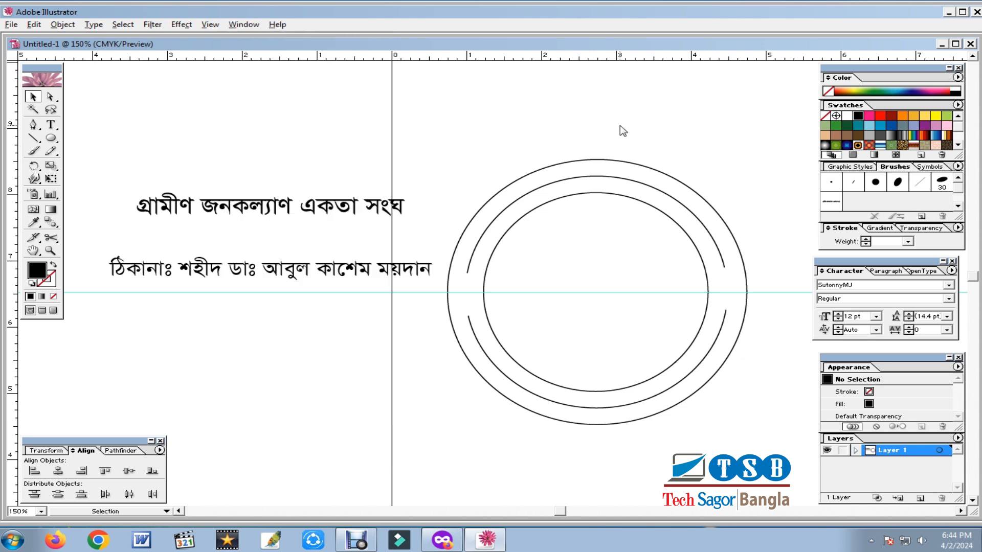
Create a new Art Brush from the outlined organisation name, keeping the default brush options.
left_click(205, 207)
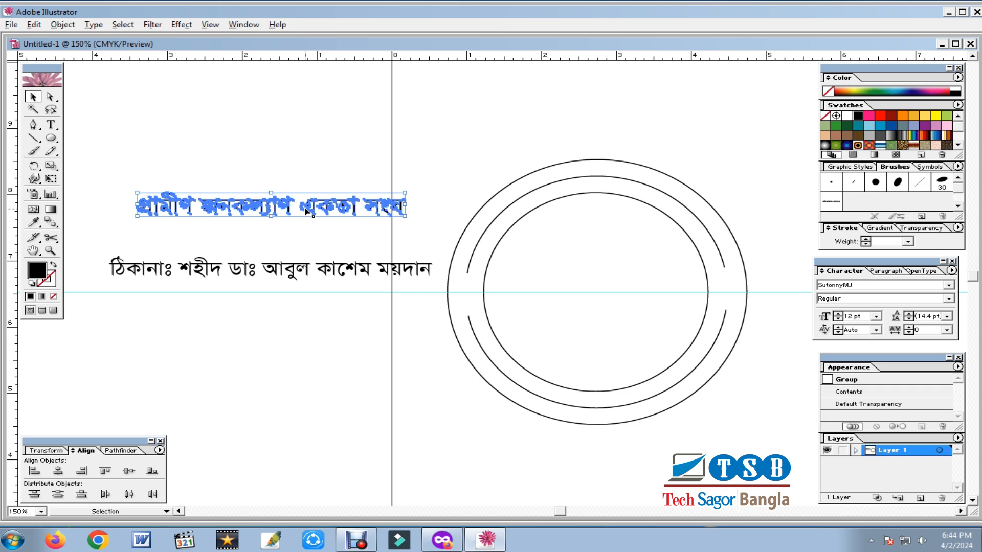
mouse_move(266, 213)
left_mouse_down()
mouse_move(916, 209)
mouse_move(886, 207)
left_mouse_up()
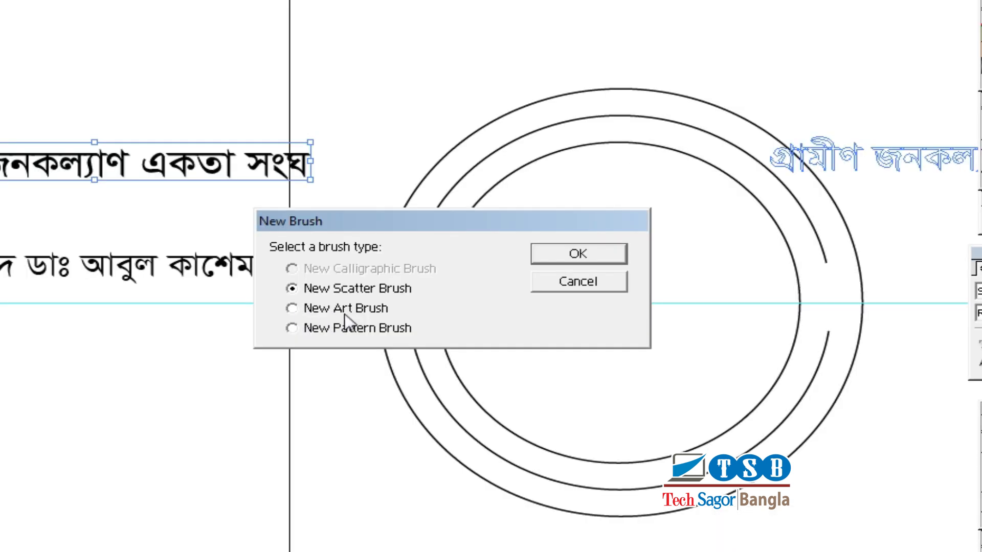
left_click(345, 314)
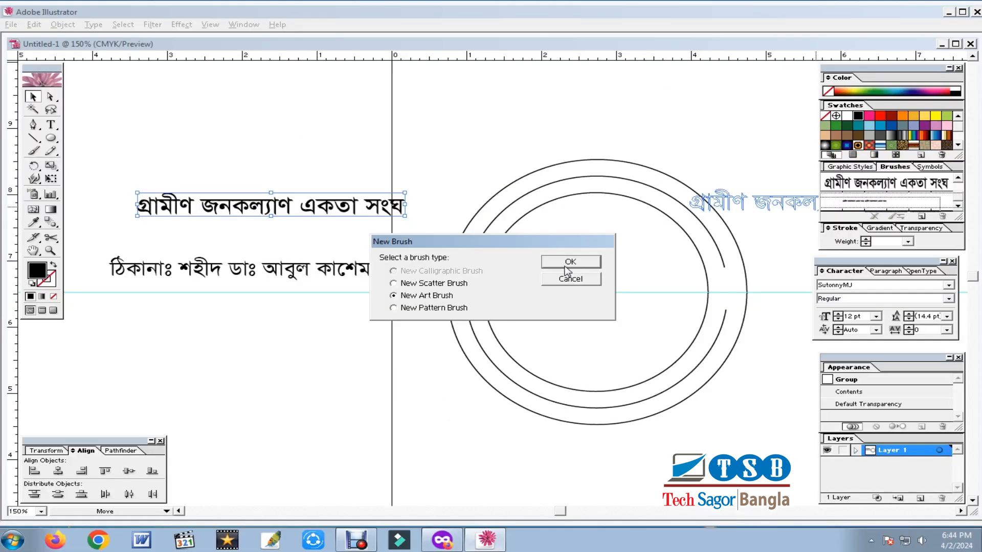
left_click(594, 255)
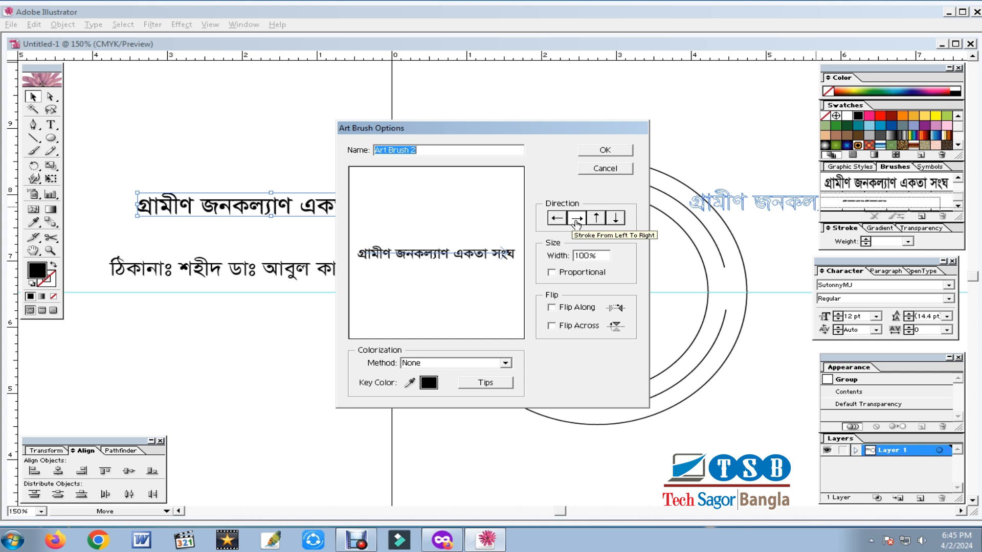
left_click(616, 149)
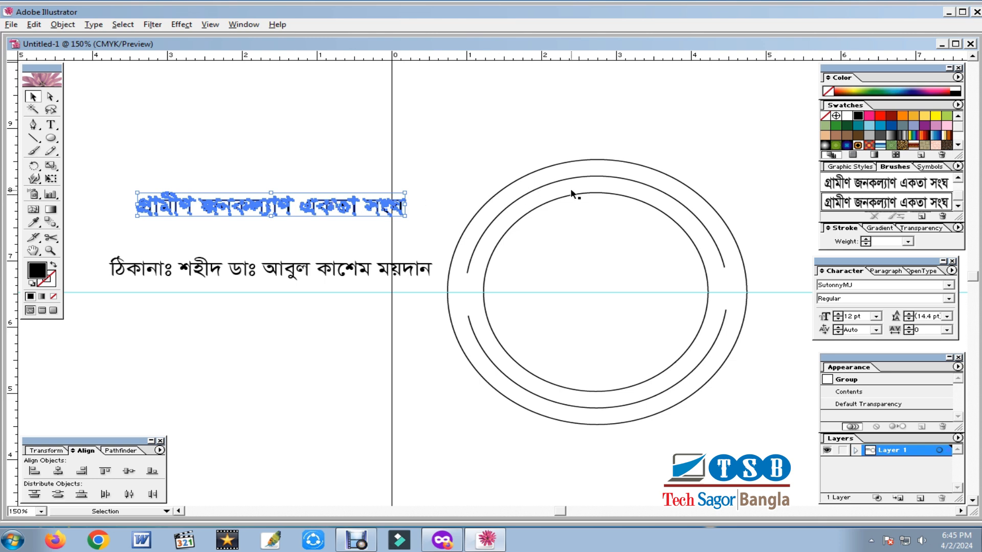
Apply the organisation name Art Brush to the upper arc of the middle circle.
left_click(605, 177)
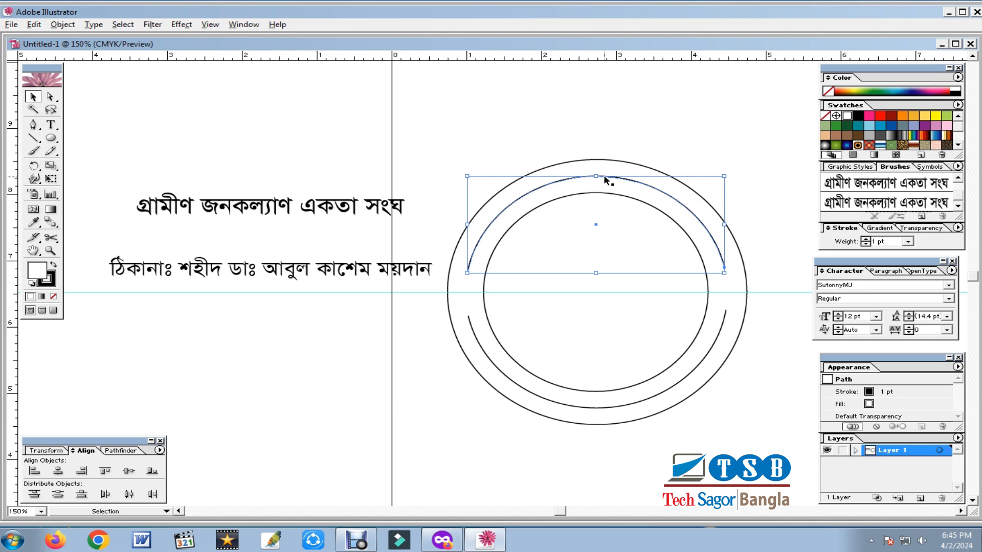
left_click(854, 205)
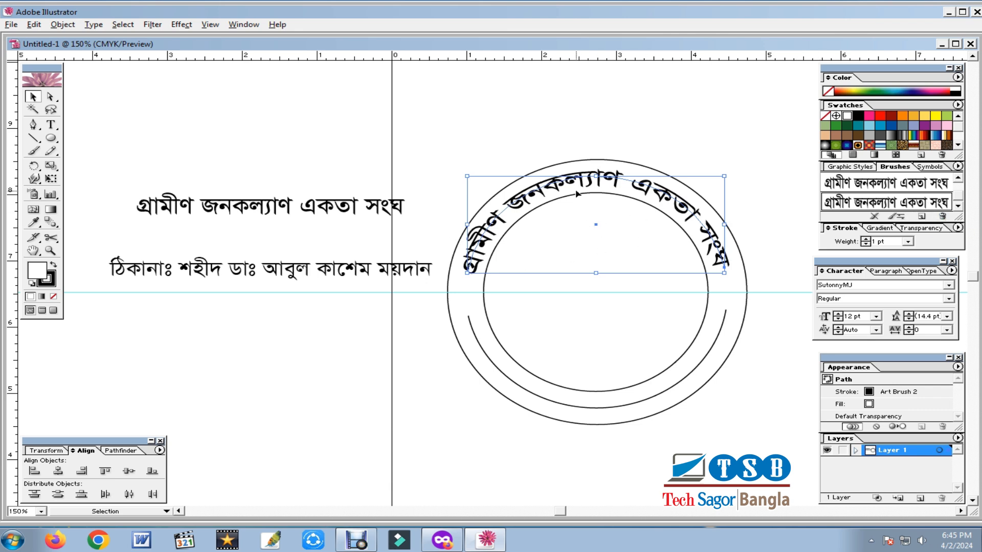
left_click(609, 133)
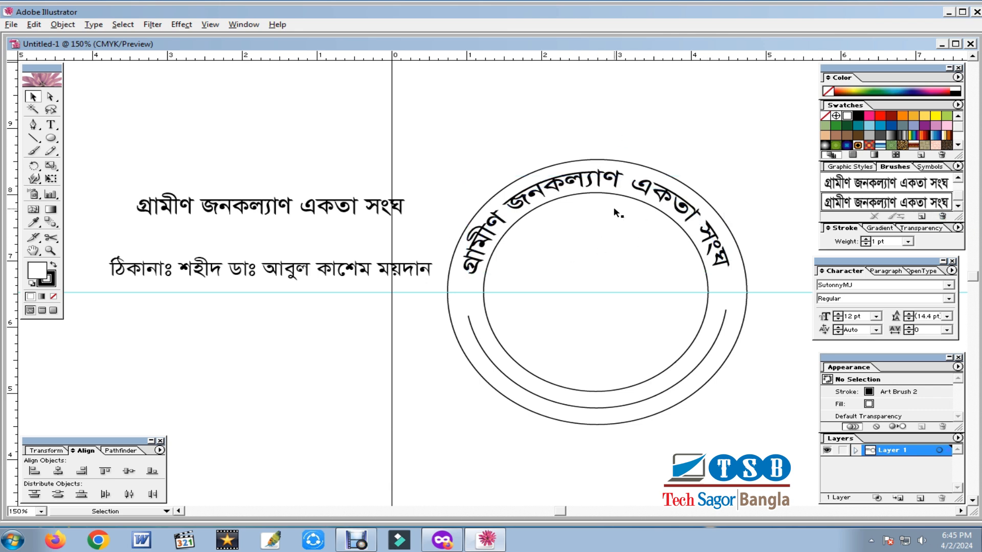
Convert the address line to outlines and create an Art Brush from it with the stroke direction set from right to left.
left_click(293, 276)
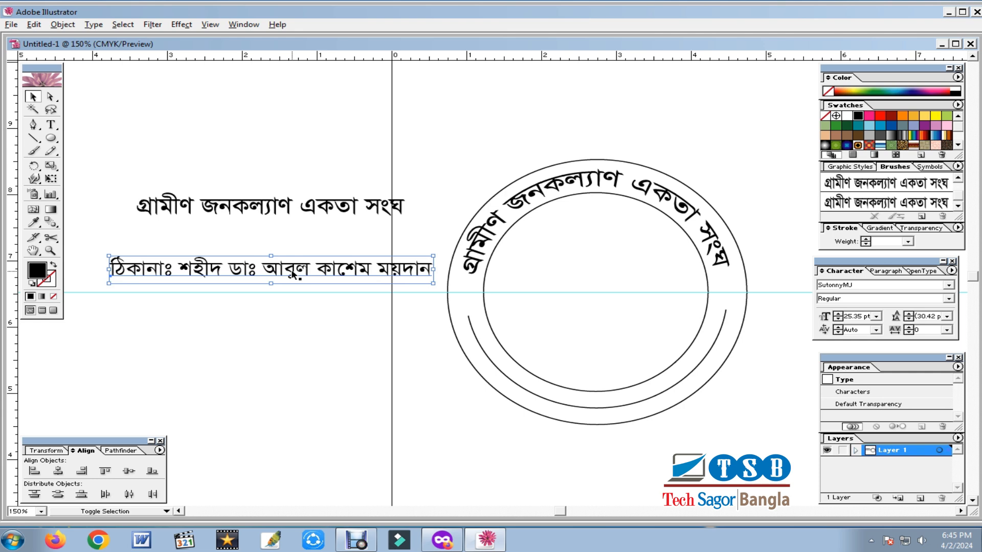
key("ctrl+shift+o")
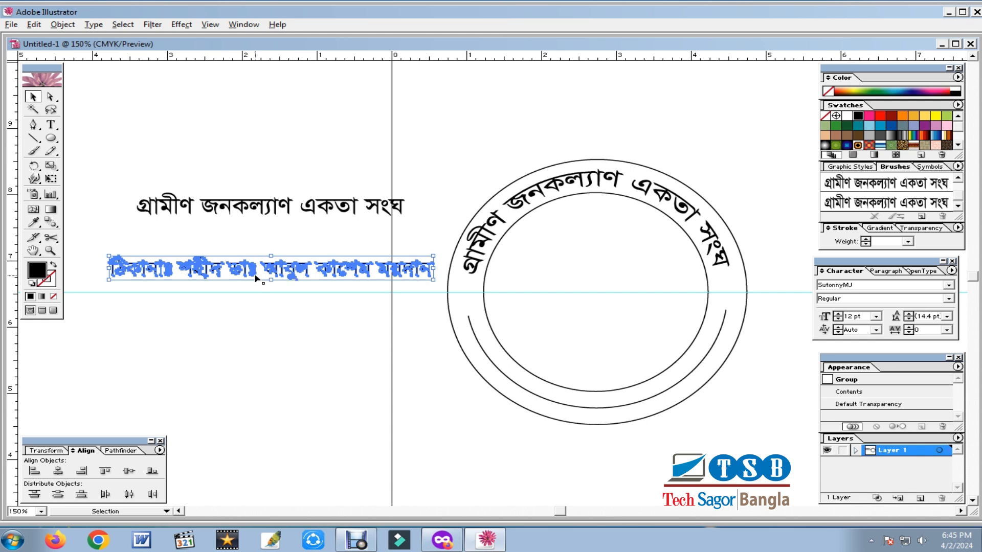
mouse_move(229, 270)
left_mouse_down()
mouse_move(798, 214)
mouse_move(875, 187)
left_mouse_up()
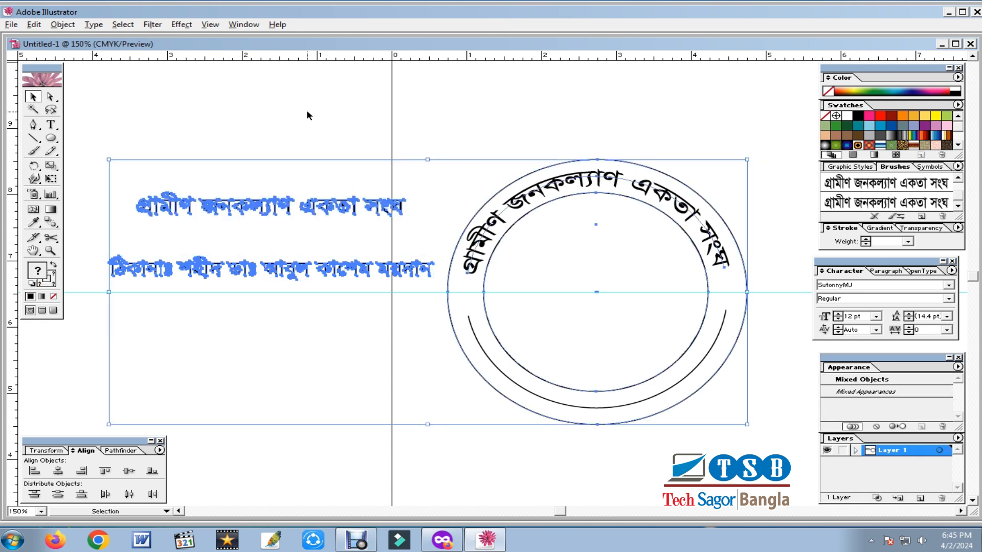
left_click(305, 264)
left_click_drag(306, 264, 872, 210)
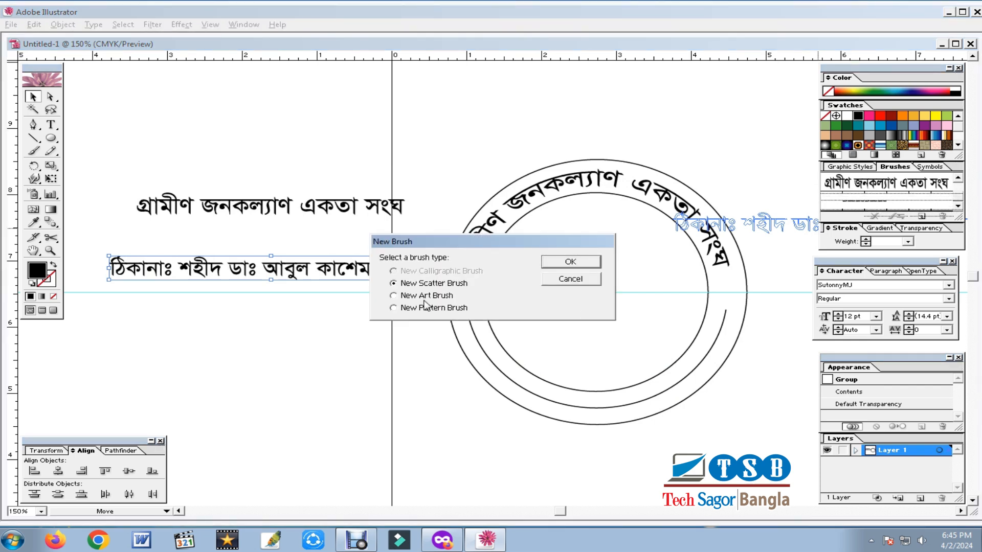
left_click(570, 263)
mouse_move(484, 130)
left_mouse_down()
mouse_move(401, 148)
mouse_move(303, 192)
left_mouse_up()
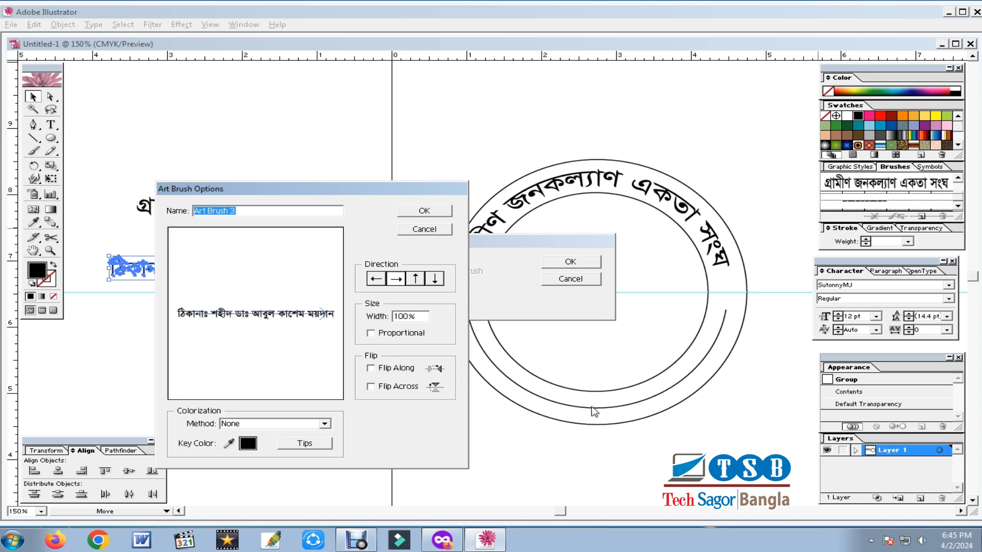
left_click(375, 282)
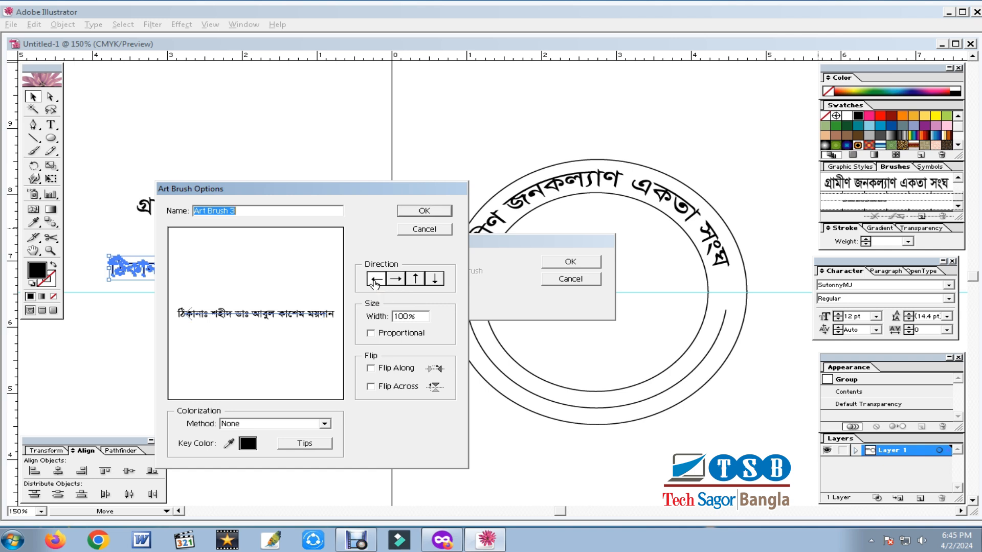
left_click(425, 212)
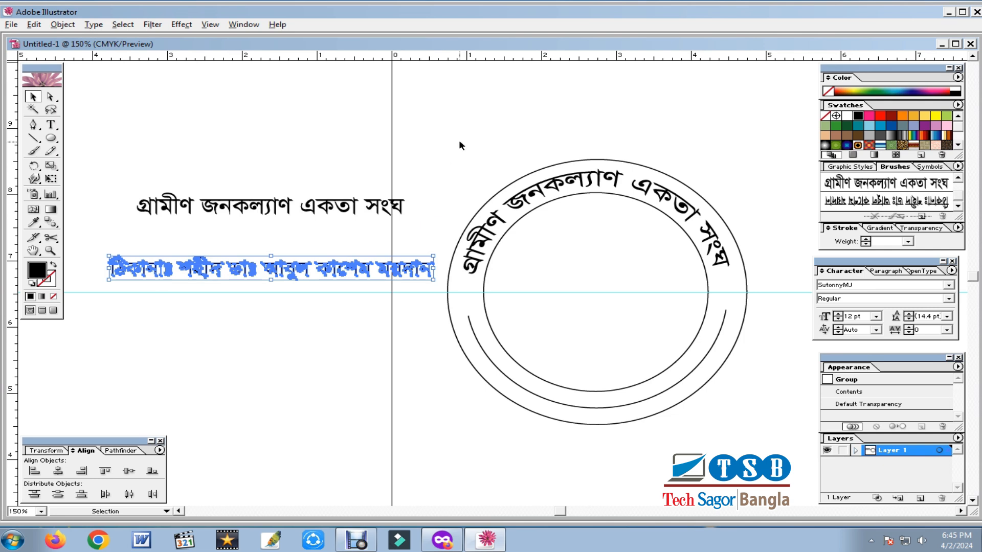
Apply the address Art Brush to the lower arc of the middle circle.
left_click(479, 343)
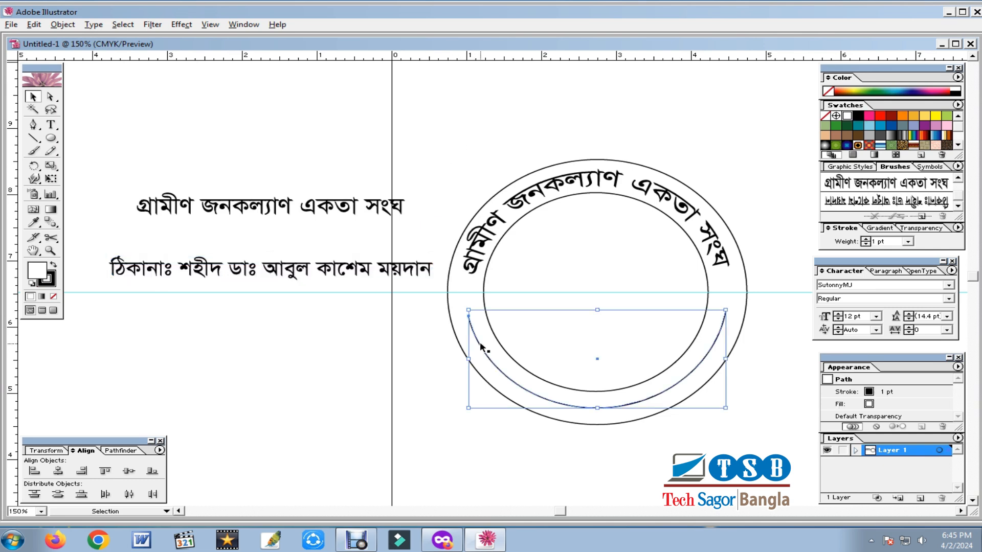
left_click(879, 203)
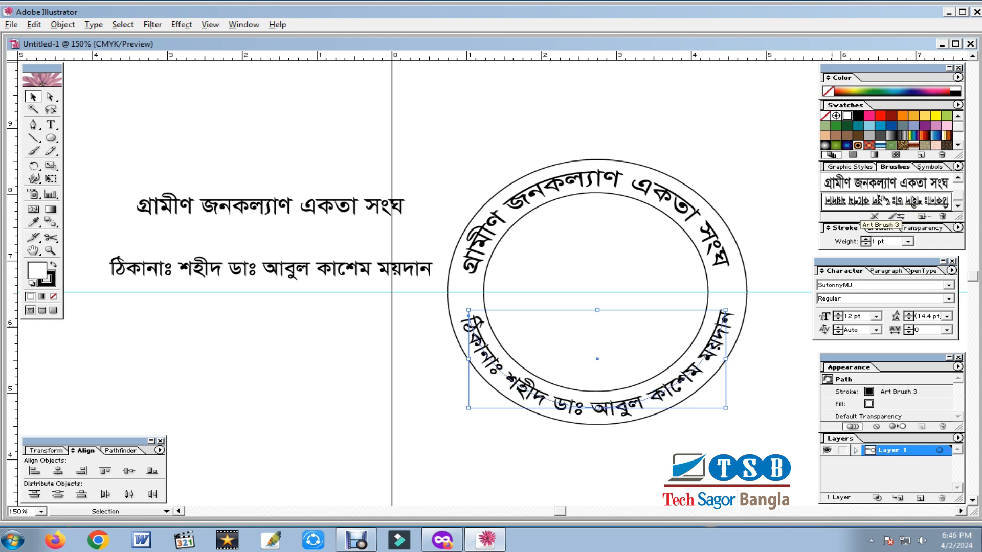
left_click(647, 432)
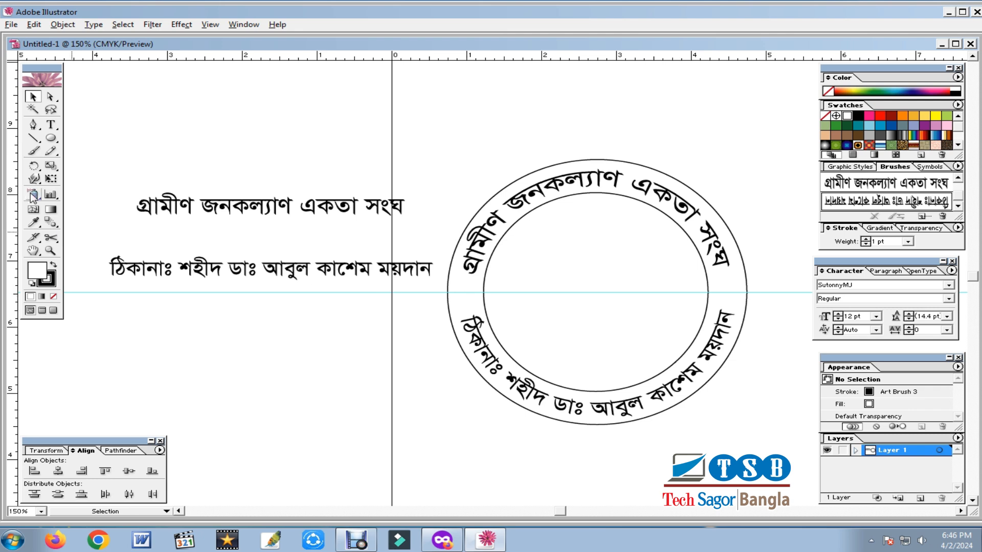
Draw a small star in the gap between the two curved texts on one side of the ring and scale it to fit.
left_click(52, 139)
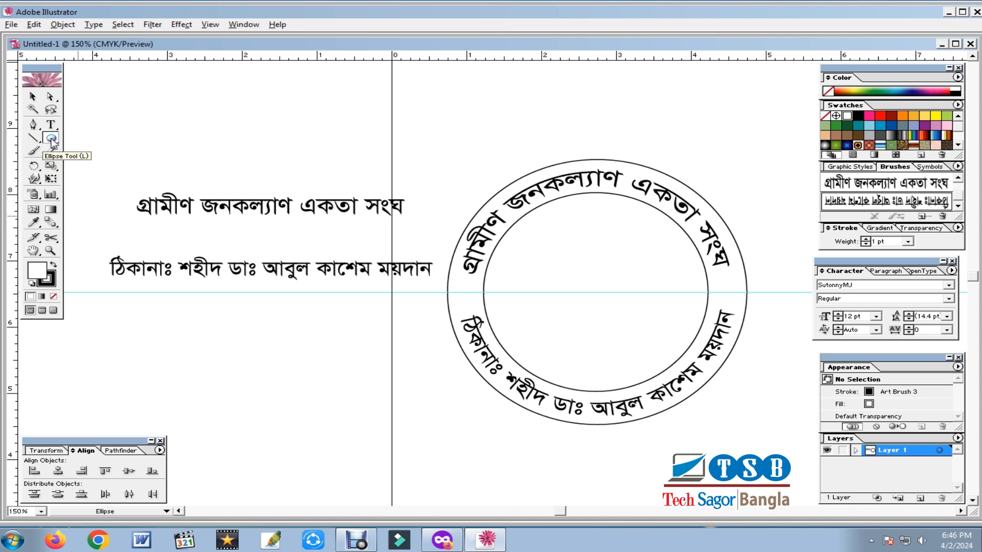
left_click_drag(52, 139, 134, 144)
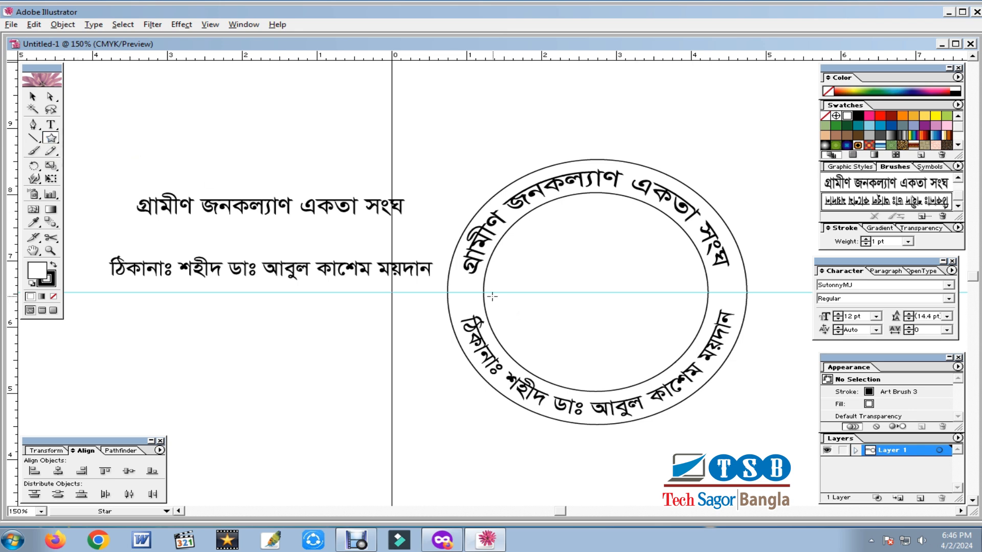
left_click_drag(459, 284, 469, 295)
key("v")
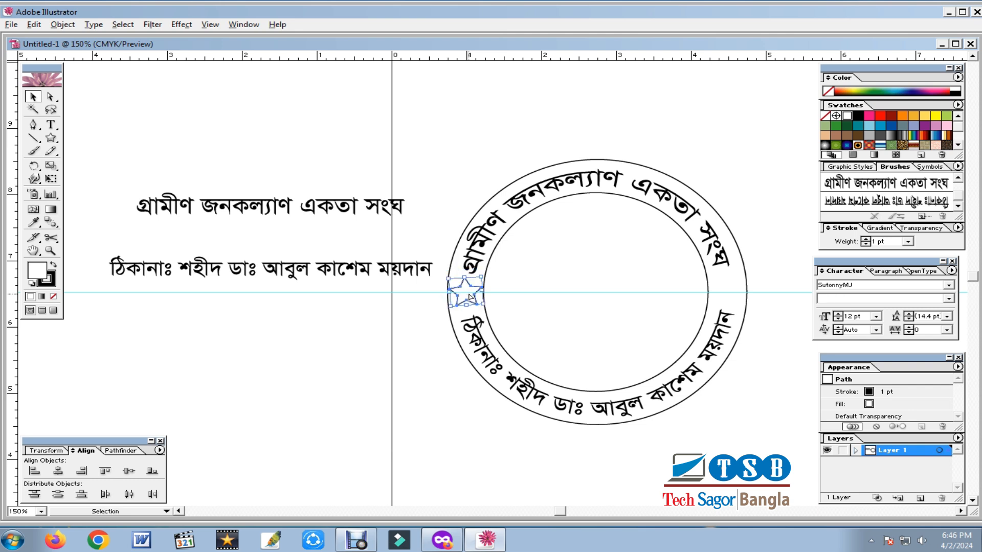
left_click(366, 315)
left_click(470, 293)
left_click_drag(481, 274, 479, 279)
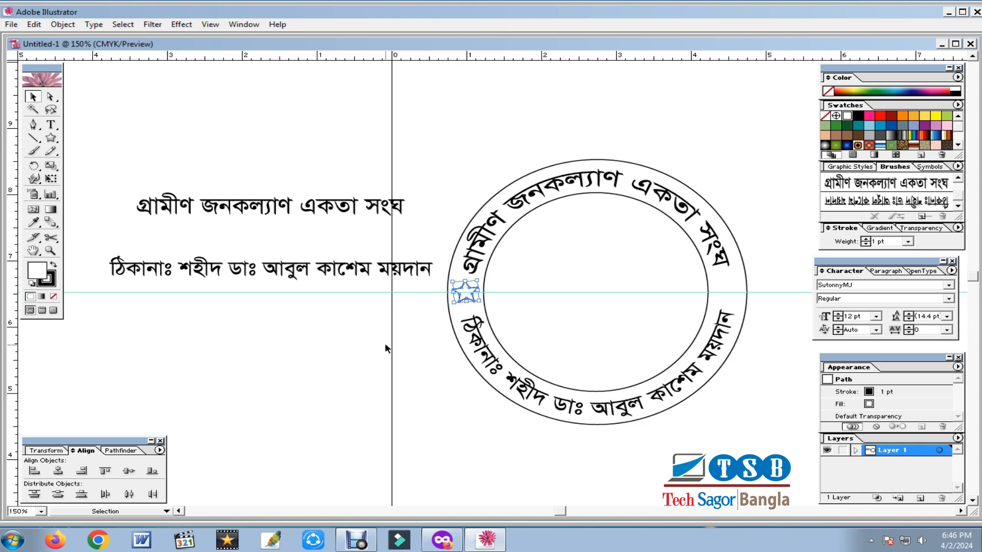
Fill the star with black and duplicate it into the gap on the opposite side of the ring.
left_click(858, 117)
left_click(324, 340)
left_click(469, 295)
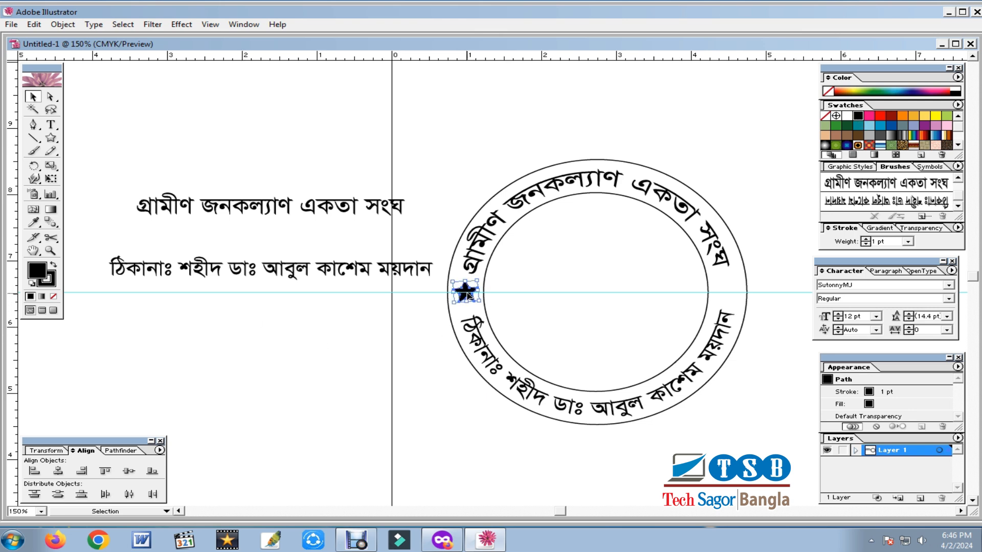
left_click_drag(468, 295, 731, 294)
left_click(616, 116)
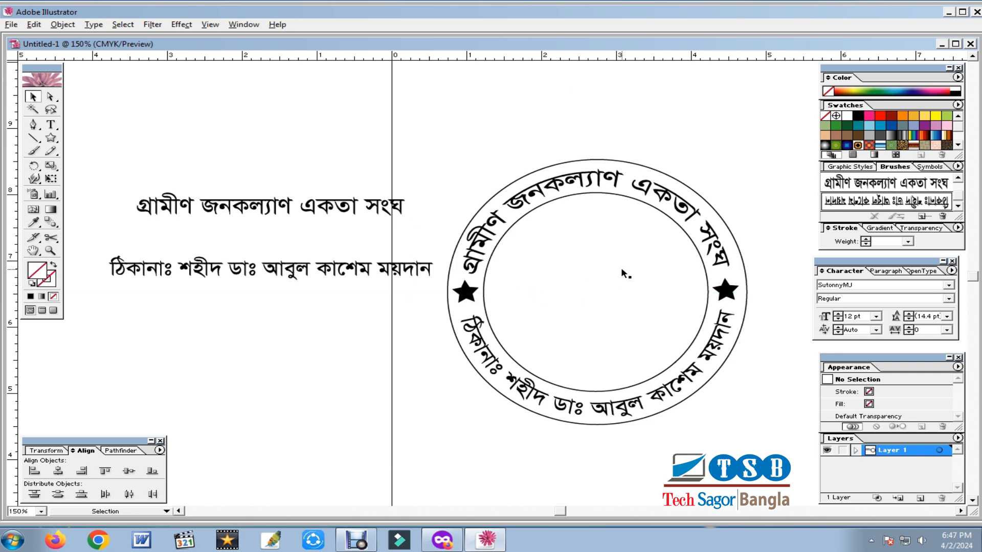
Add a separate text line reading "স্থাপিতঃ ২০২০ ইং" on the artboard outside the seal.
key("t")
left_click(196, 147)
type("স্থাপিত")
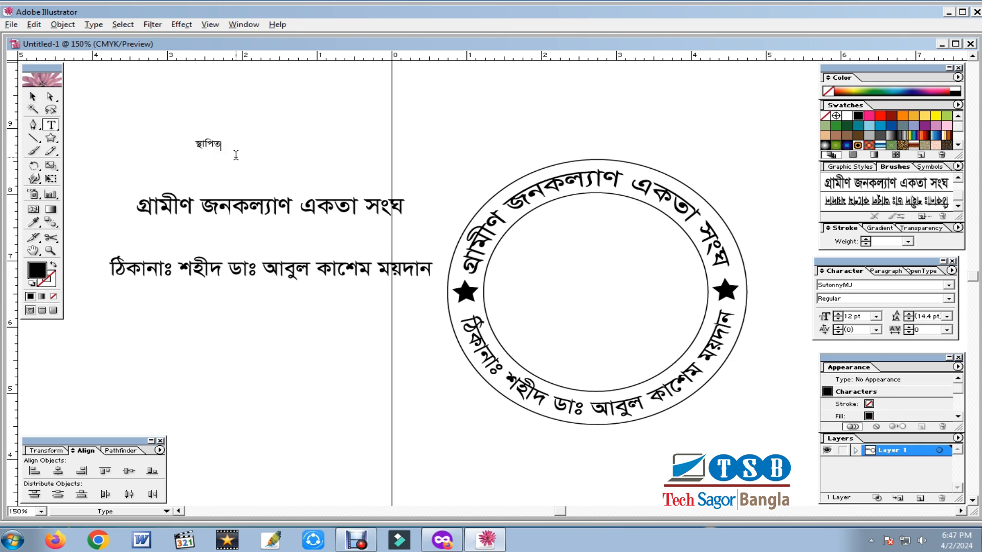
type("ঃ ২০০")
type("০ ইং")
key("Escape")
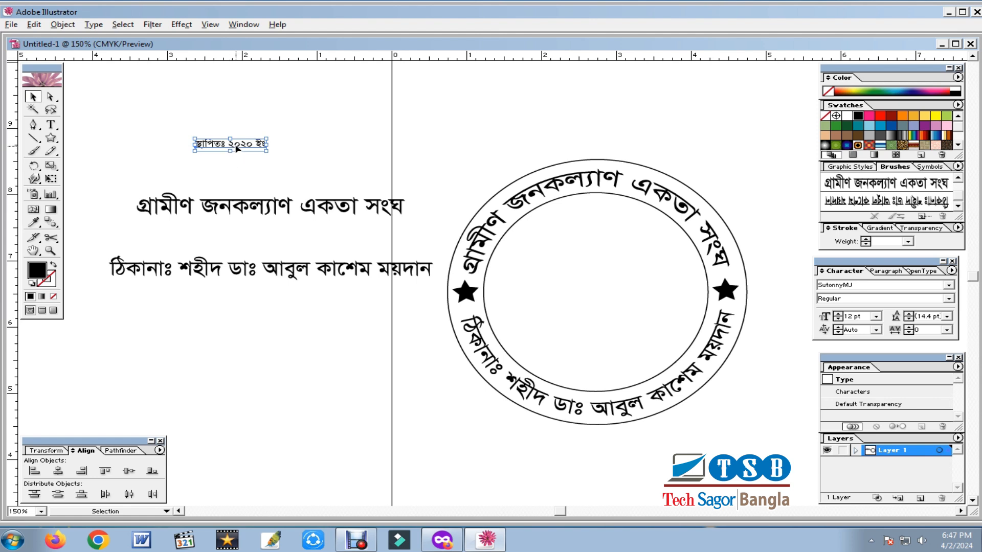
Move the founding-year line inside the inner circle, just below its centre, and enlarge it to about 27 pt.
left_click_drag(237, 149, 677, 309)
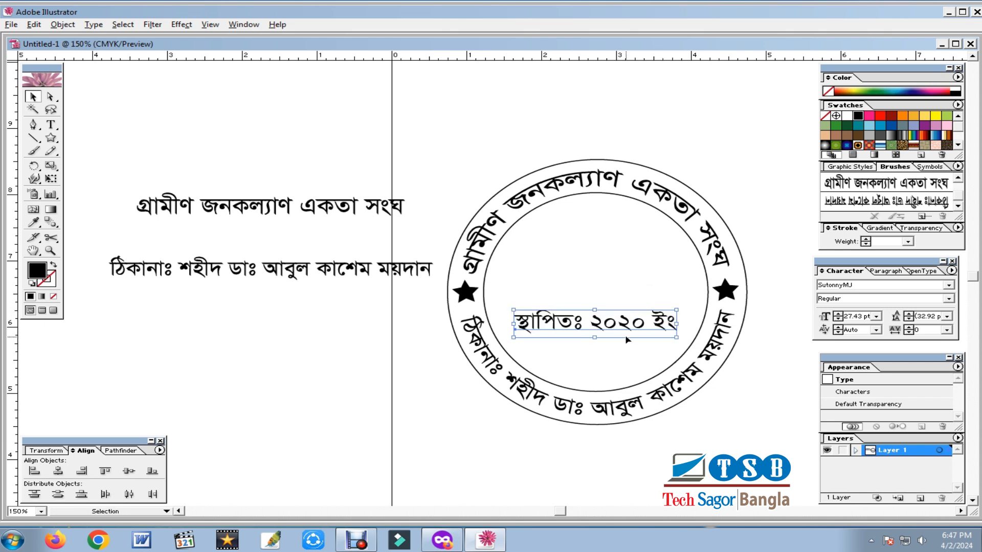
left_click_drag(625, 328, 623, 319)
left_click(552, 131)
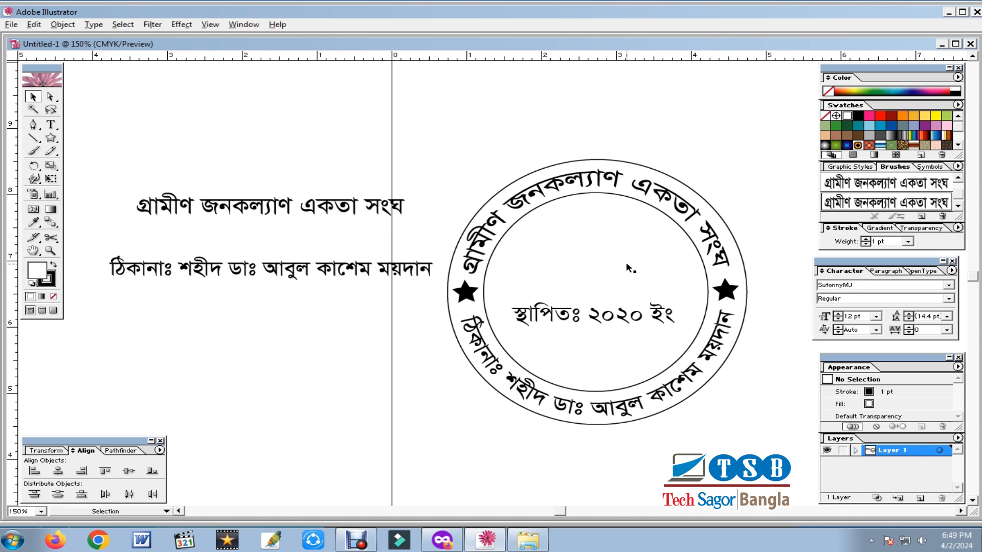
Paste the text GJAS and place it at about 58 pt in the upper part of the inner circle.
key("ctrl+v")
left_click_drag(560, 267, 608, 249)
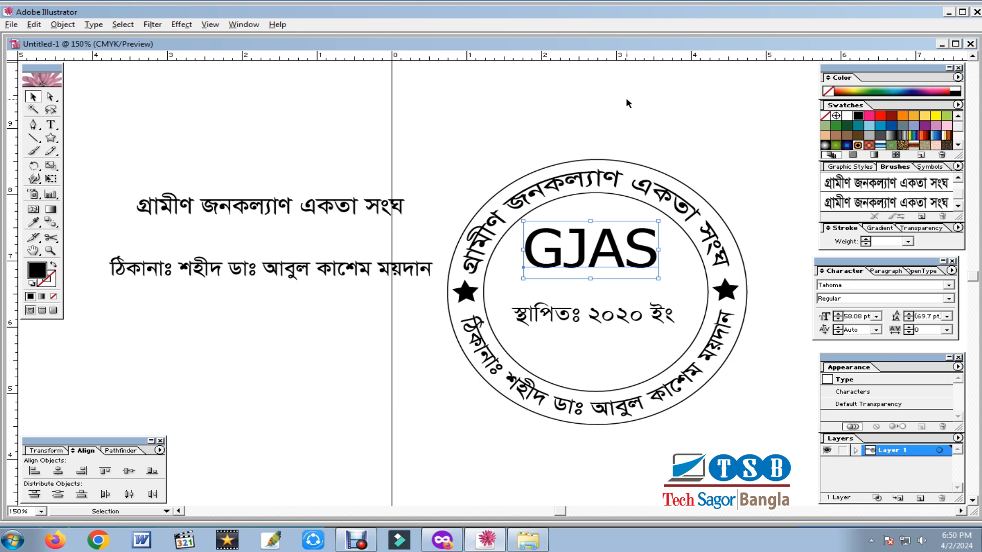
left_click_drag(611, 253, 614, 246)
left_click(612, 106)
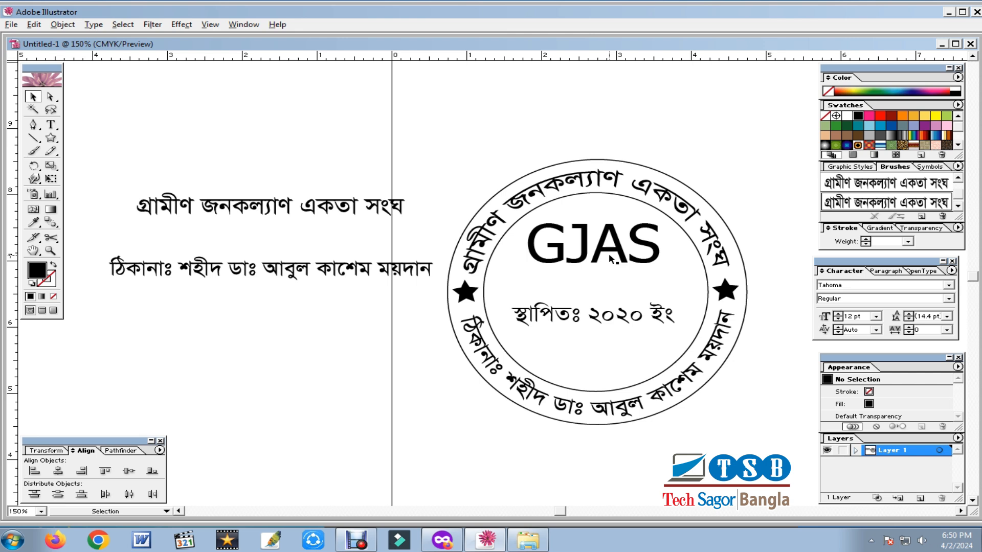
Duplicate the founding-year line directly beneath GJAS and replace the copy's text with "একটি স্বেচ্ছাসেবী সংগঠন".
left_click(593, 318)
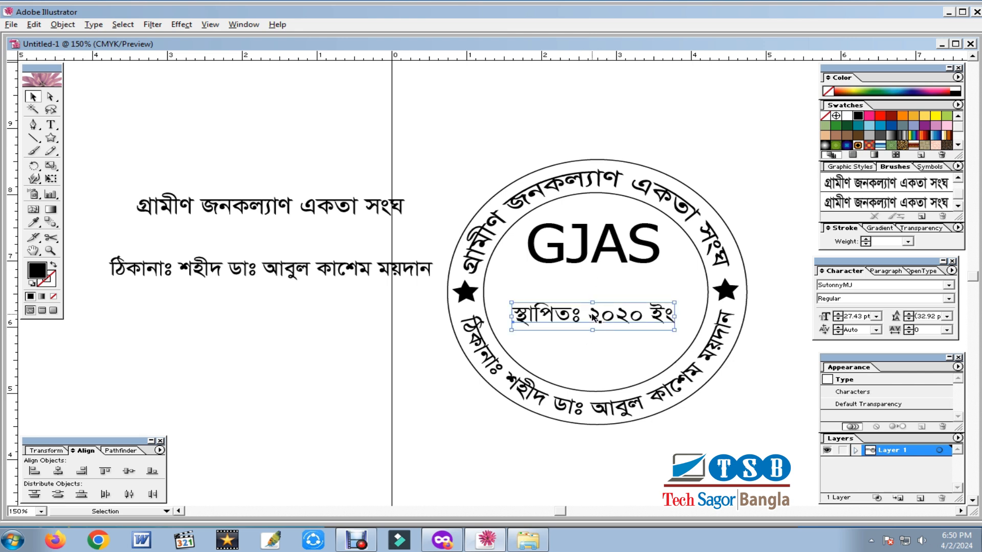
left_click_drag(593, 319, 588, 286)
key("t")
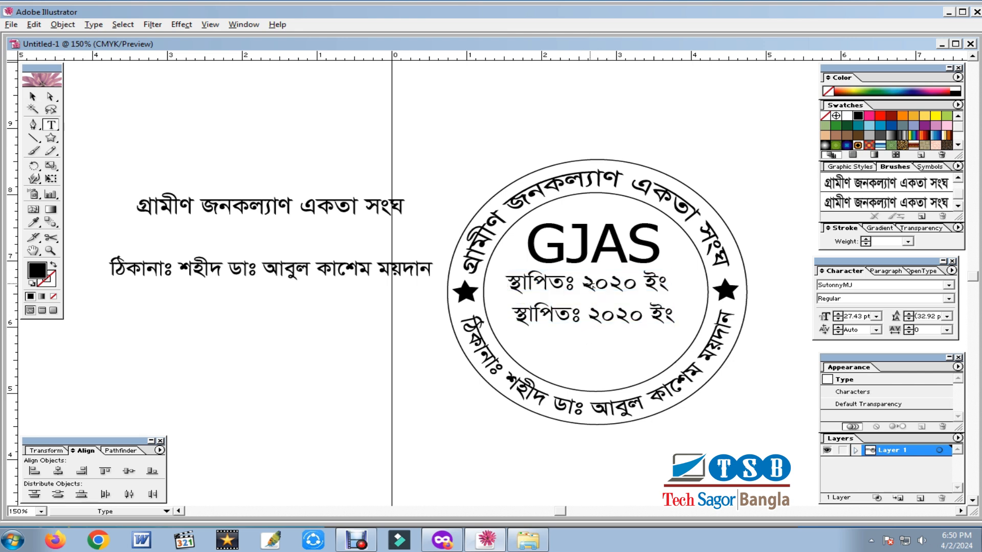
triple_click(592, 287)
type("এঈ")
key("BackSpace")
key("BackSpace")
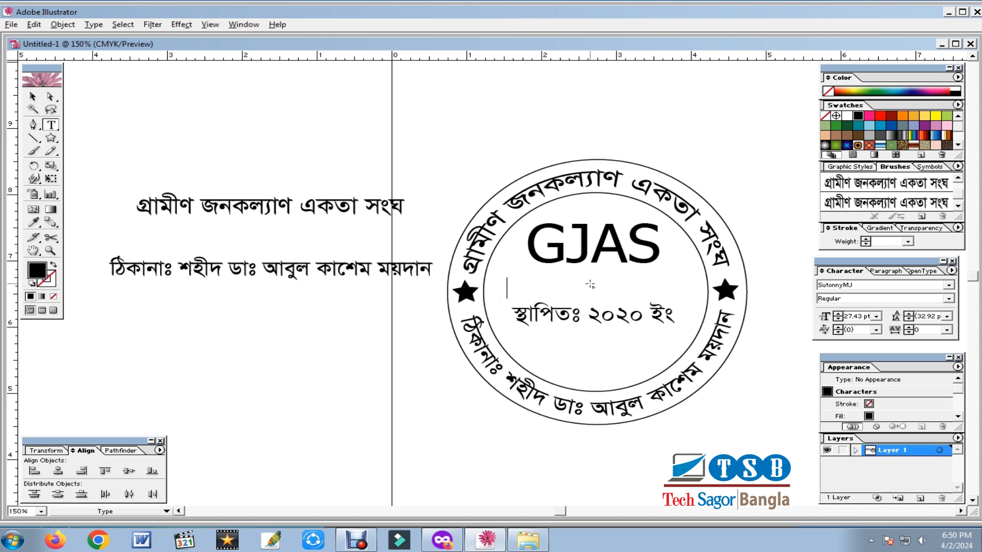
type("মপ")
key("BackSpace")
key("BackSpace")
key("Escape")
type("tএকটি স")
key("BackSpace")
type("স্বেচ্")
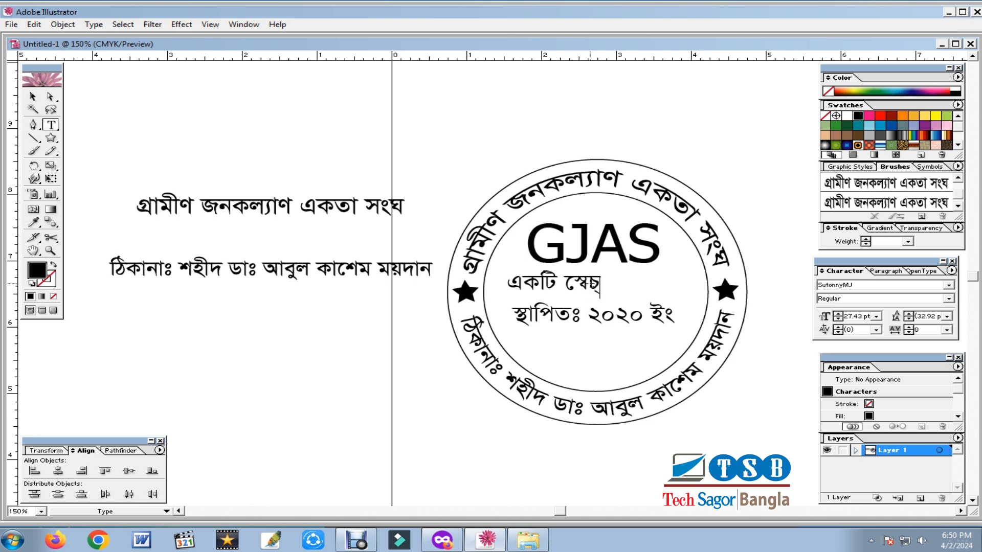
type("ছাসেবী সংগঠন")
key("Escape")
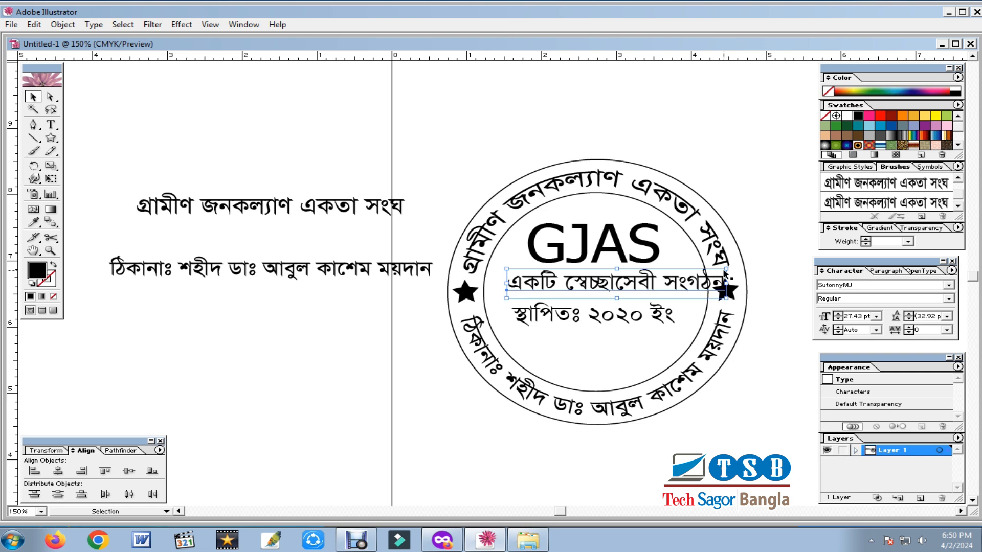
Scale the organisation-type line down to fit beneath GJAS, then lower the founding-year line and reduce it to about 24 pt.
left_click_drag(725, 273, 698, 273)
left_click_drag(639, 282, 614, 280)
left_click_drag(594, 321, 595, 347)
left_click(636, 319)
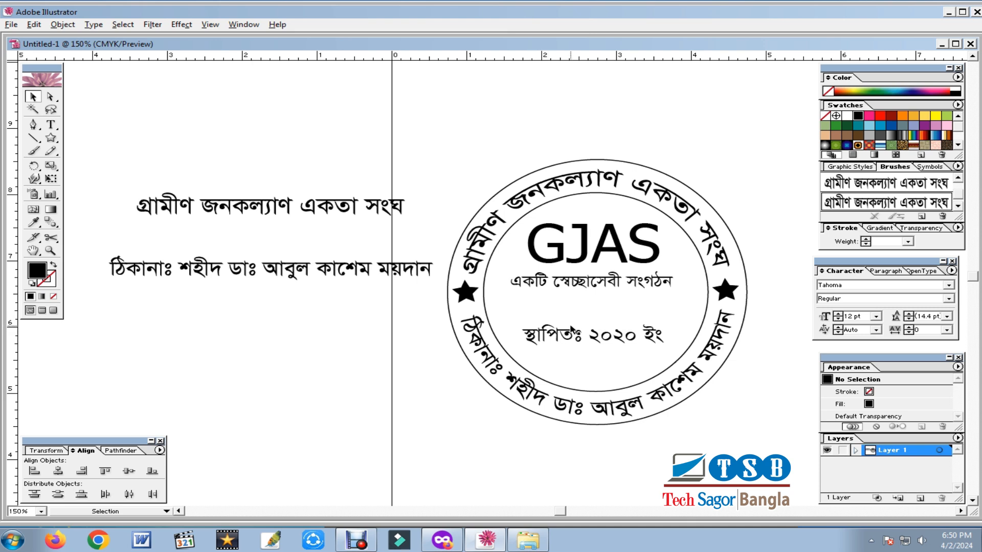
Open the Decorative_Banners and Seals brush library and place its curved ribbon banner on the artboard.
left_click(244, 24)
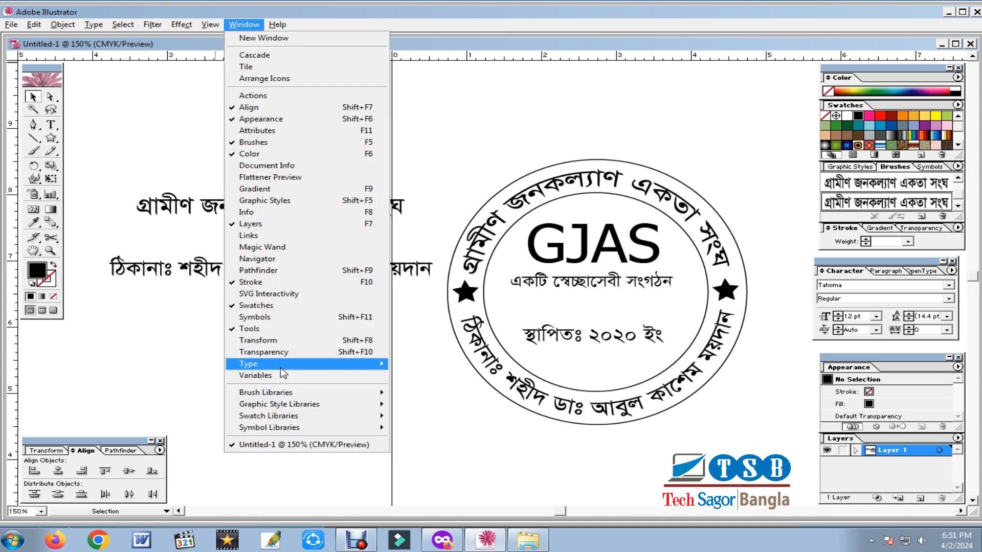
mouse_move(281, 367)
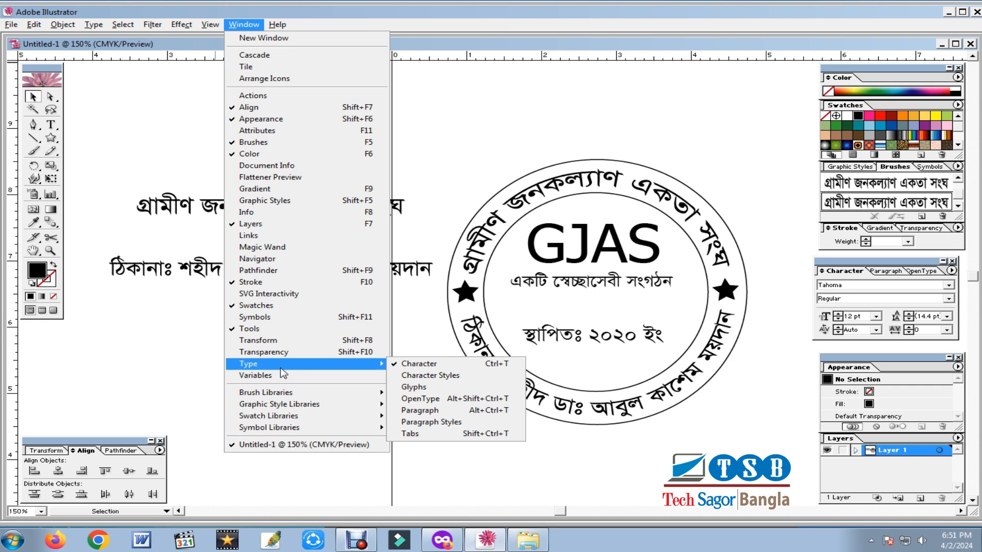
mouse_move(281, 392)
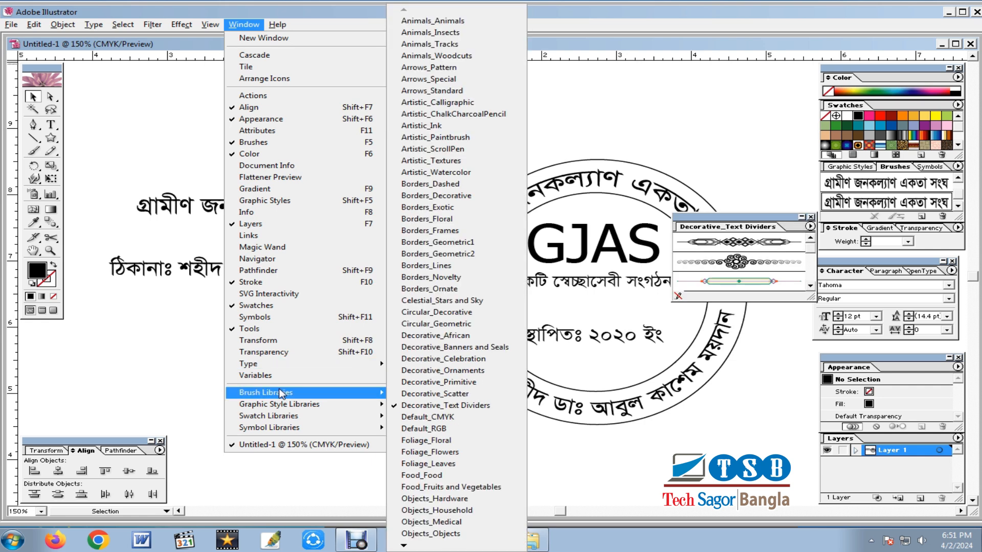
left_click(473, 348)
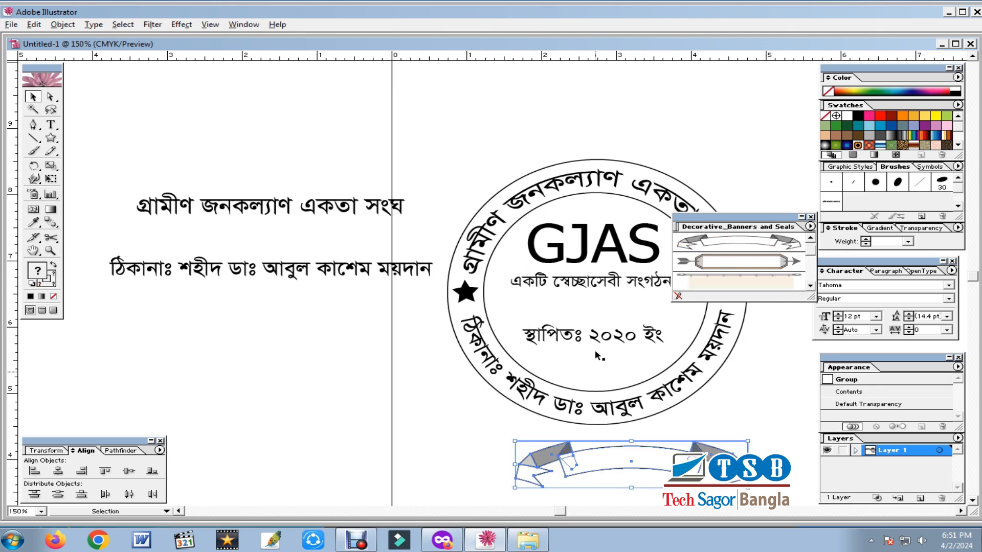
Move the founding-year line outside the seal and fit the scaled-down ribbon banner into the lower part of the inner circle.
left_click_drag(592, 340, 246, 456)
left_click_drag(596, 462, 570, 337)
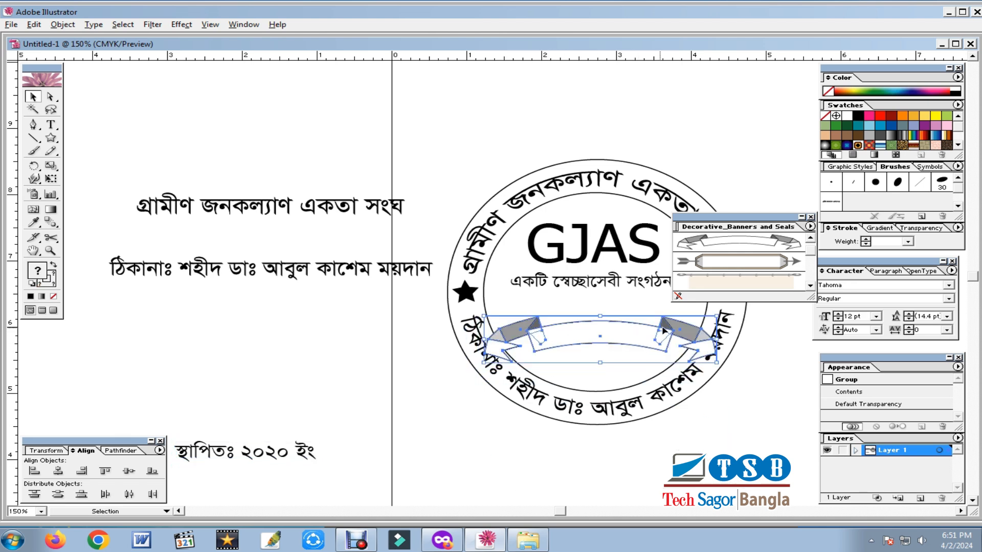
left_click_drag(719, 313, 680, 324)
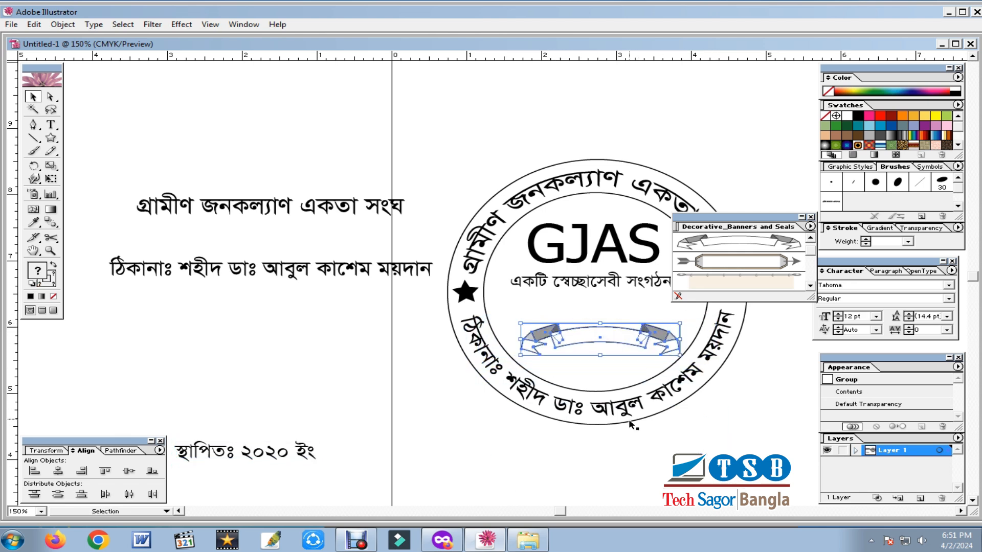
left_click(607, 342)
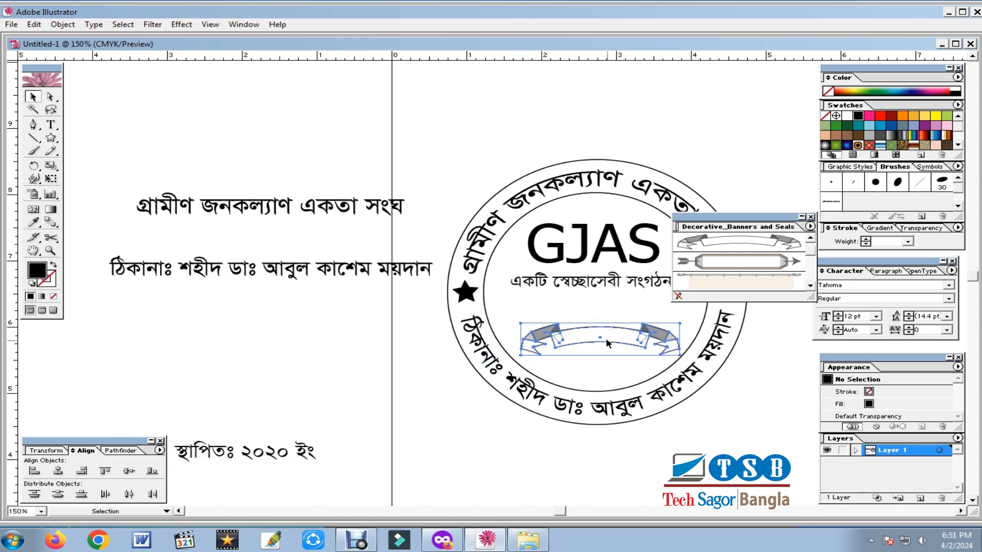
left_click(647, 455)
left_click_drag(632, 333, 627, 338)
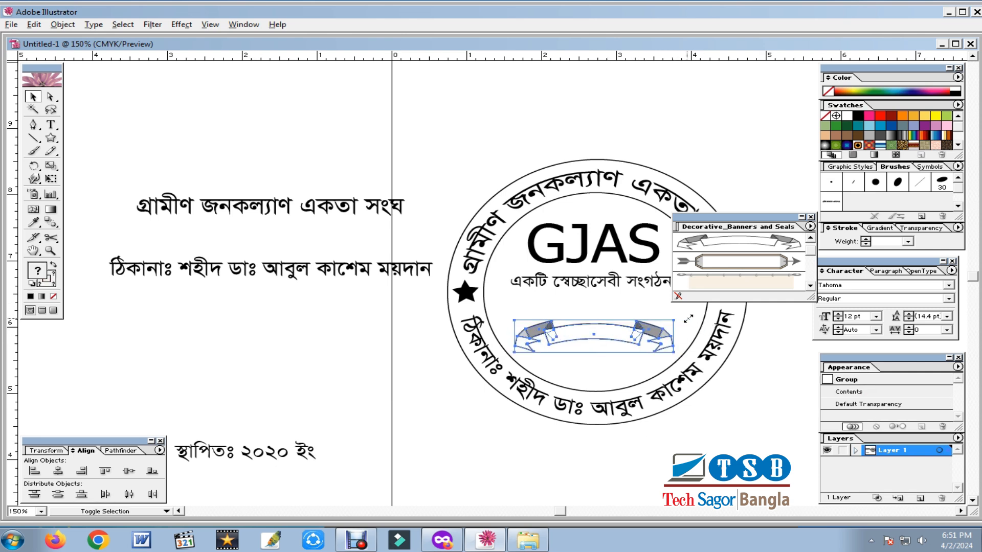
Move the founding-year line onto the ribbon banner, cutting and pasting it so that it lies in front.
left_click(307, 445)
left_click_drag(258, 455, 583, 338)
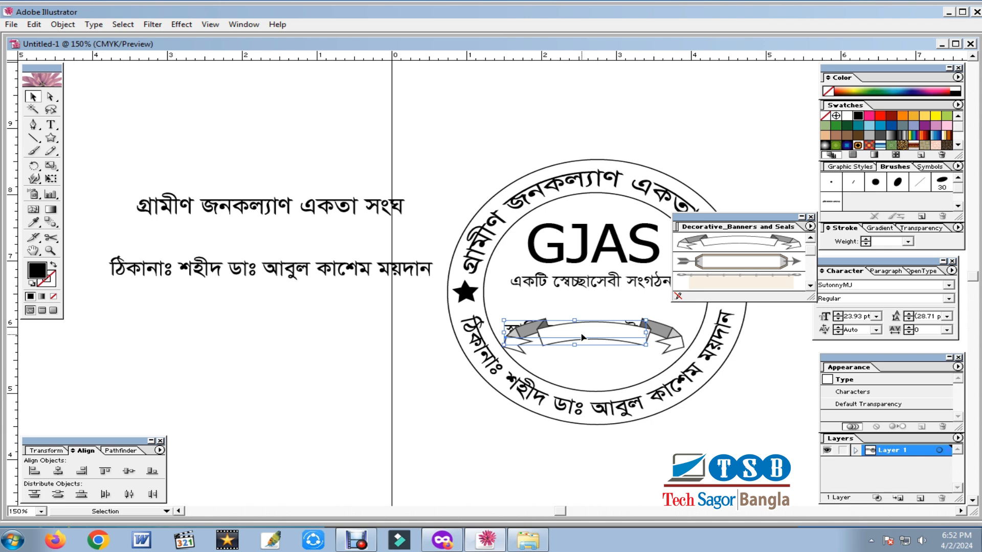
key("ctrl+x")
key("ctrl+v")
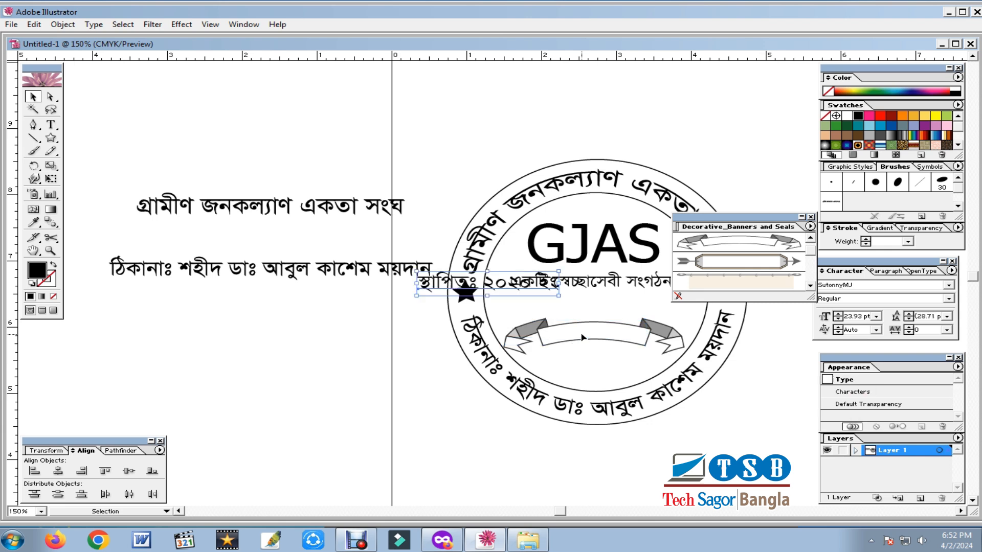
left_click_drag(479, 276, 611, 331)
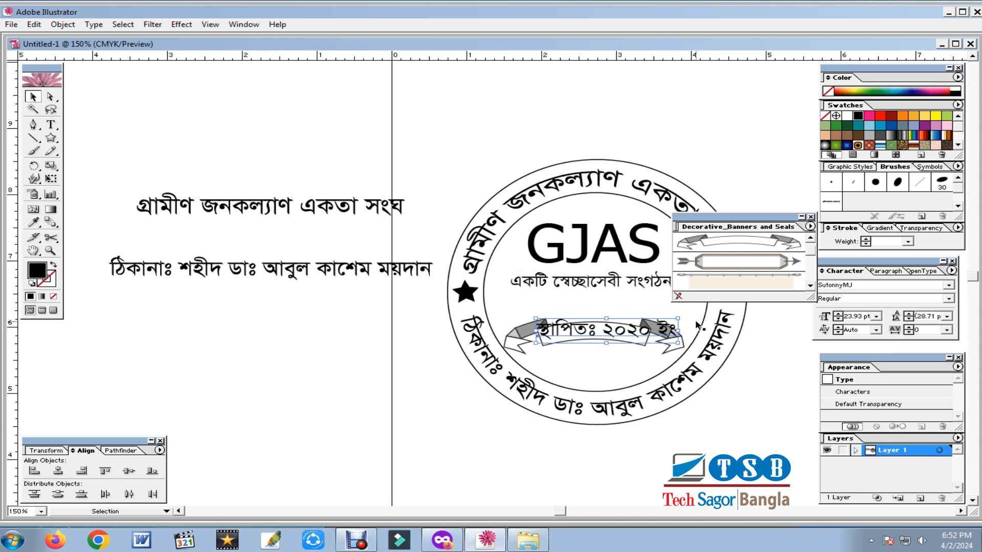
Scale the founding-year line down to about 17 pt and centre it within the ribbon banner.
left_click_drag(678, 319, 657, 323)
left_click_drag(577, 332, 569, 337)
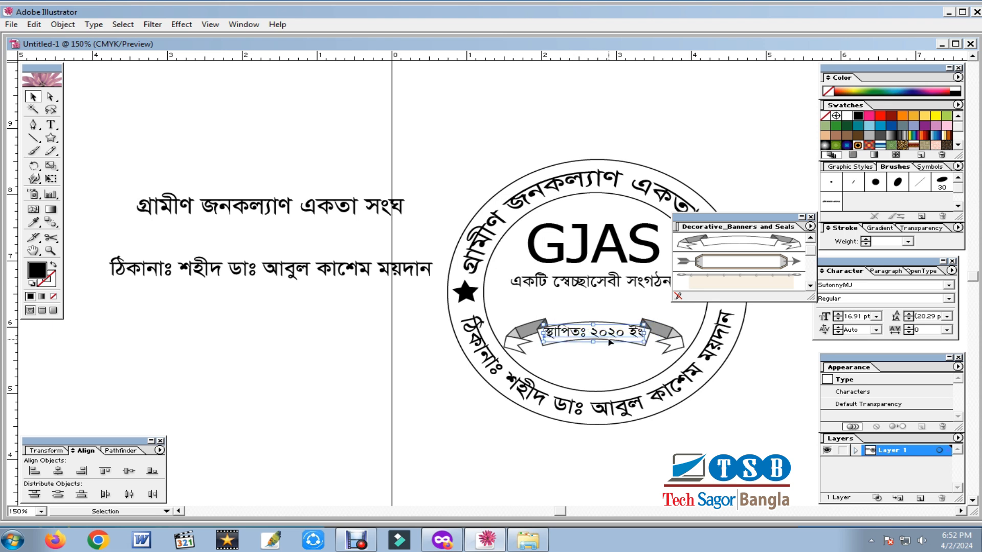
left_click(602, 491)
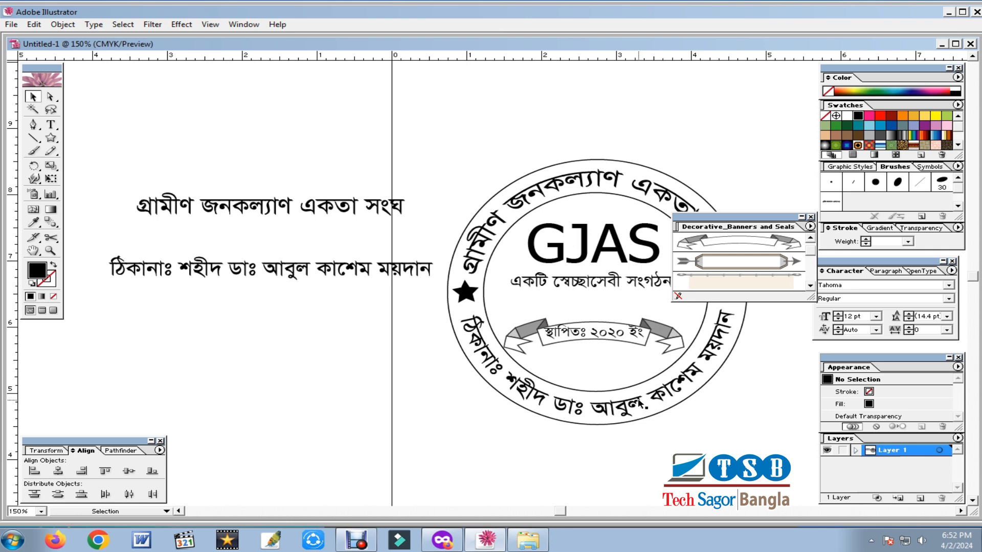
left_click(597, 333)
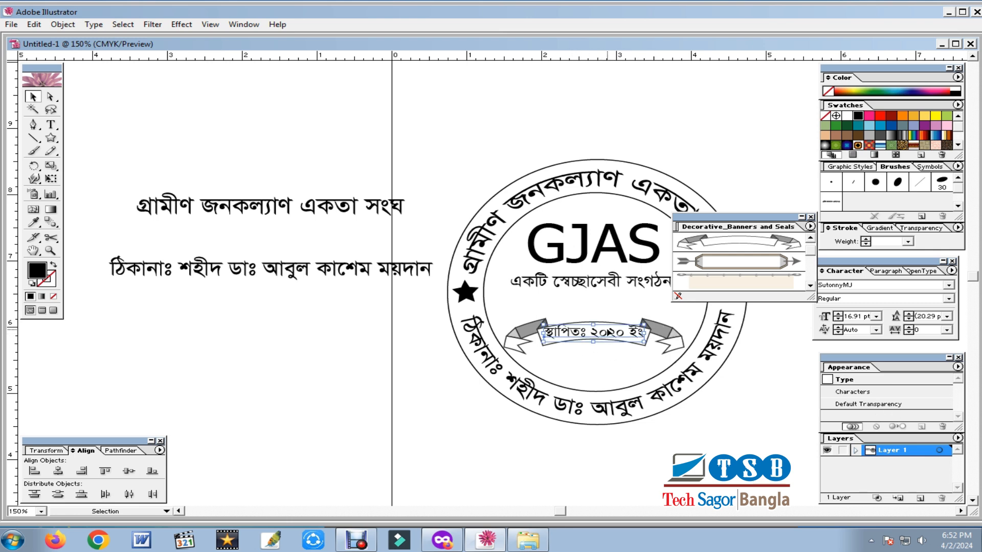
left_click(181, 24)
left_click(506, 146)
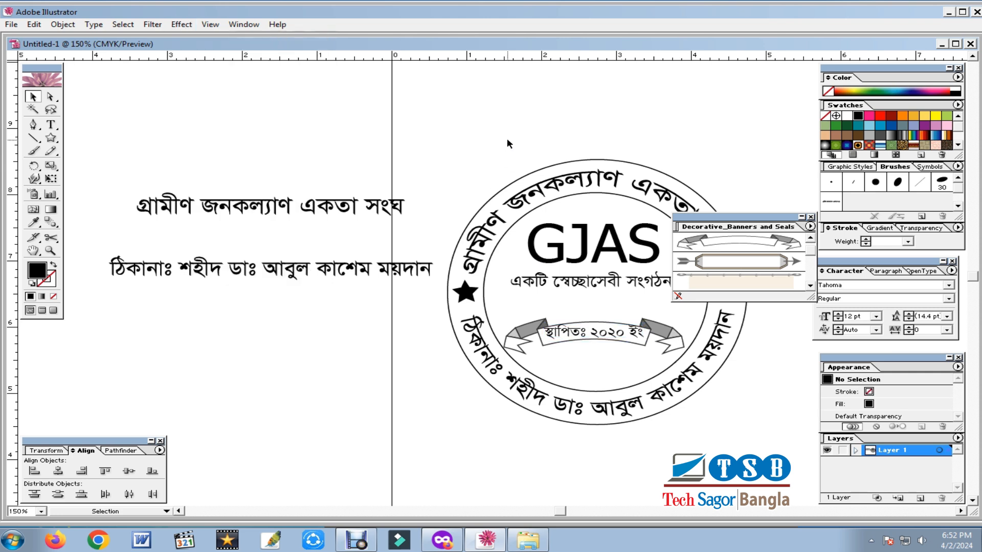
Apply a horizontal Arc warp with 15% bend to the founding-year line on the ribbon banner.
left_click(587, 337)
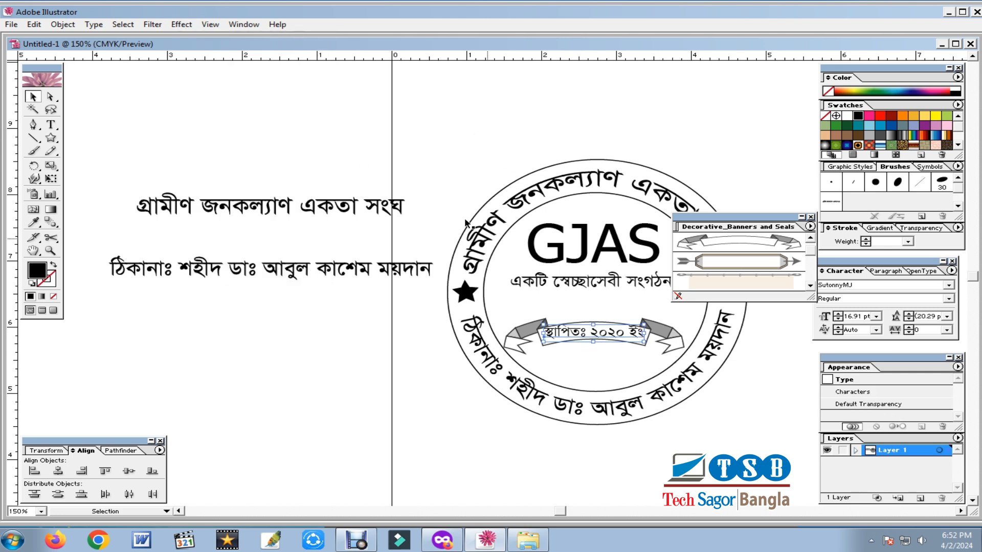
left_click(181, 24)
mouse_move(232, 182)
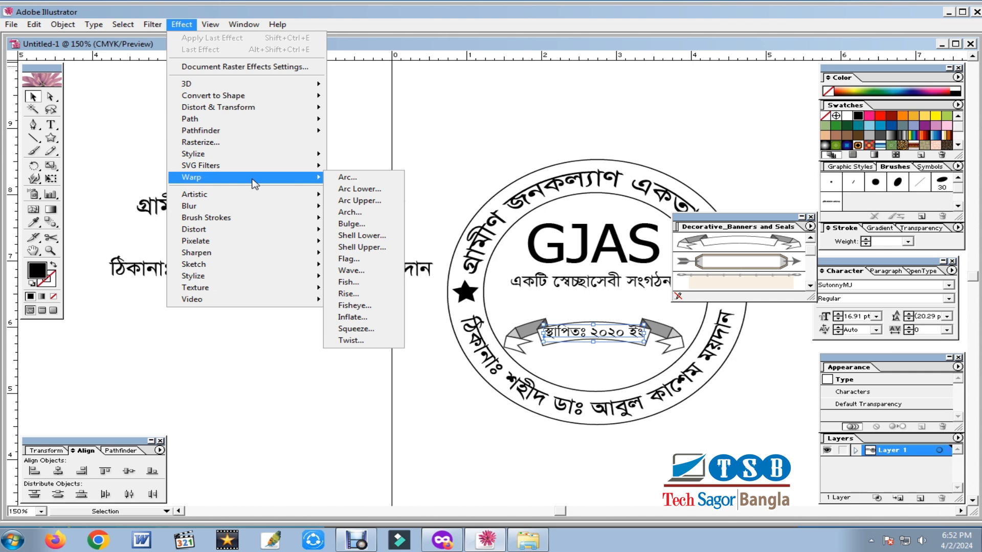
left_click(383, 185)
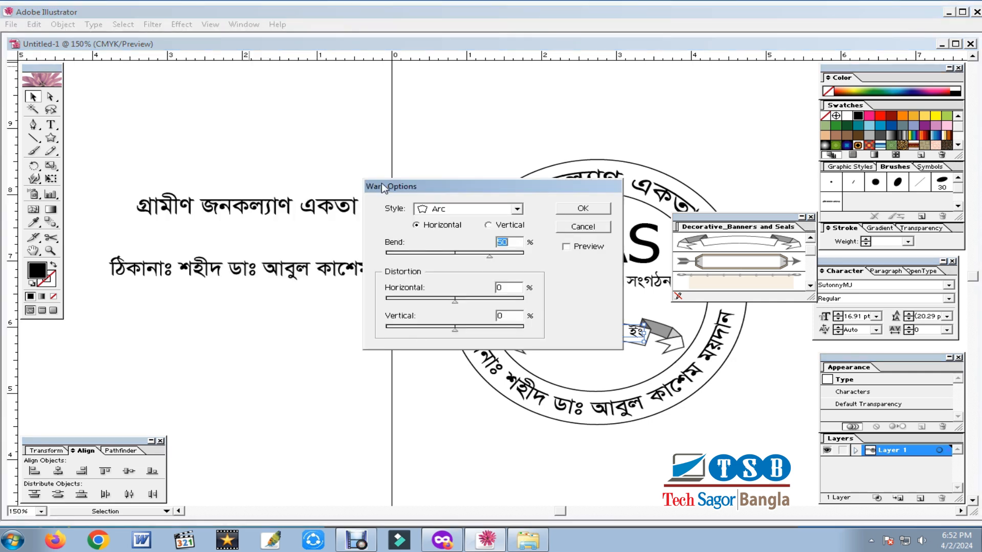
left_click_drag(461, 189, 311, 189)
left_click(410, 249)
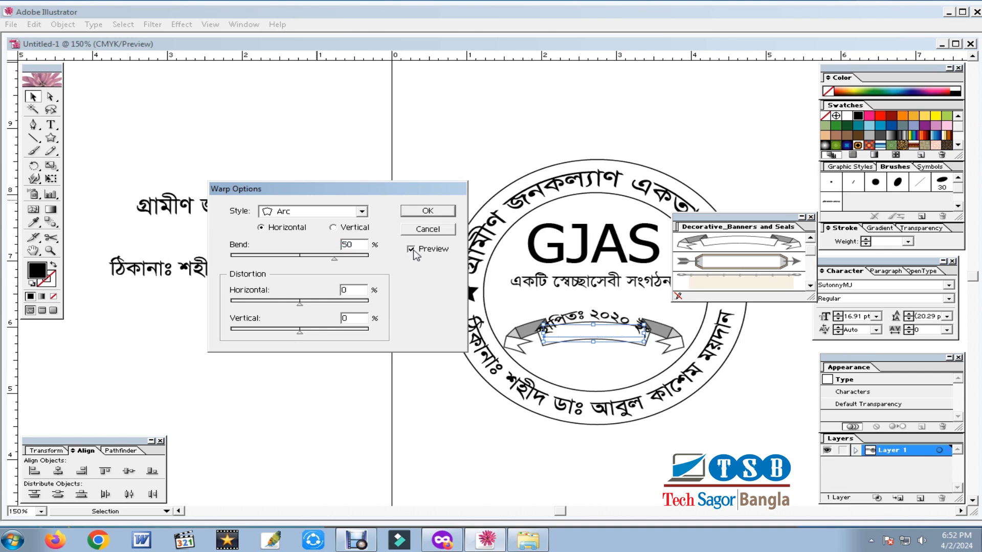
left_click_drag(334, 259, 309, 259)
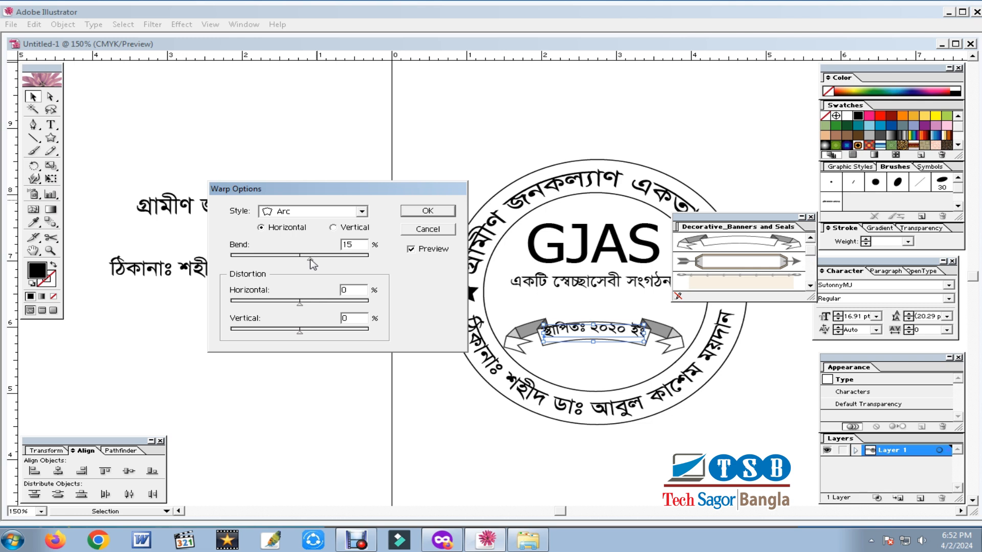
left_click(425, 212)
Nudge the warped founding-year line down so that it sits within the ribbon banner, and deselect it.
key("Down")
key("Down")
key("Down")
key("Down")
key("Down")
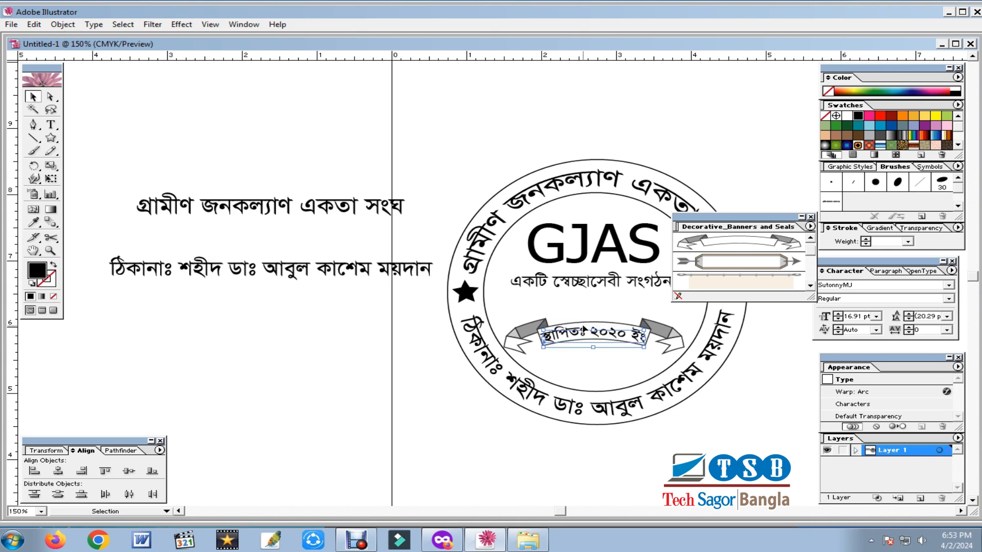
left_click(287, 355)
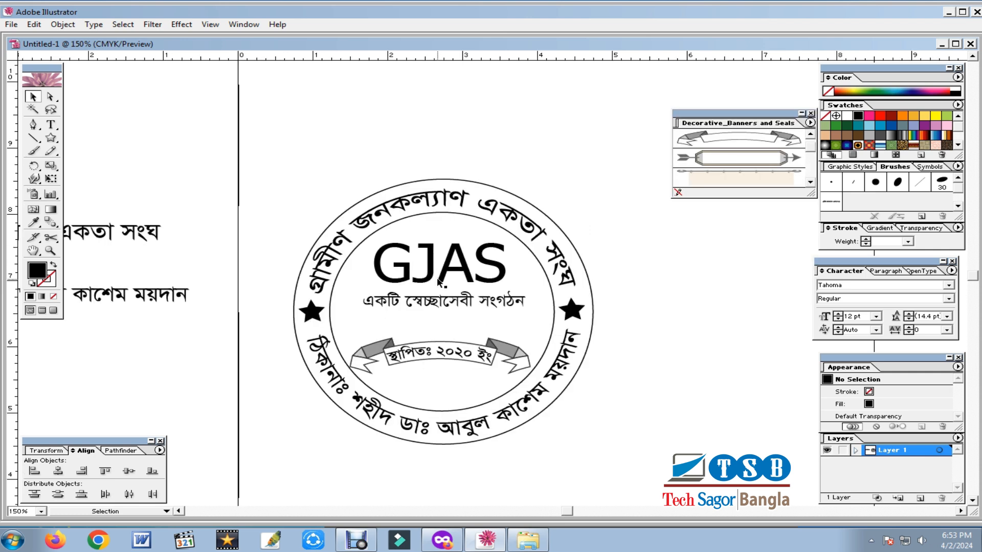
Align the GJAS lettering, the line beneath it, the ribbon banner and the founding-year line on their horizontal centres.
left_click(443, 235)
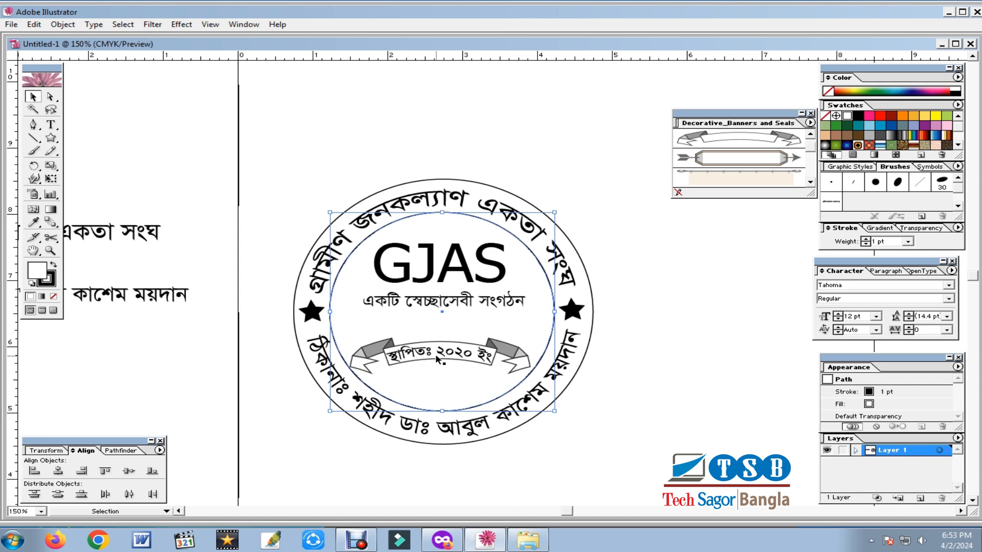
left_click(438, 279)
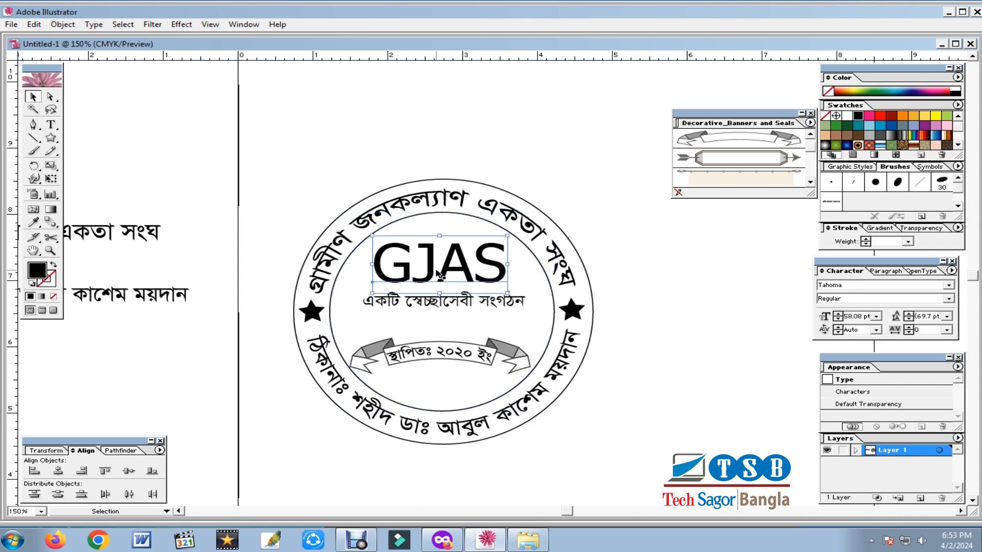
left_click(441, 306, "shift")
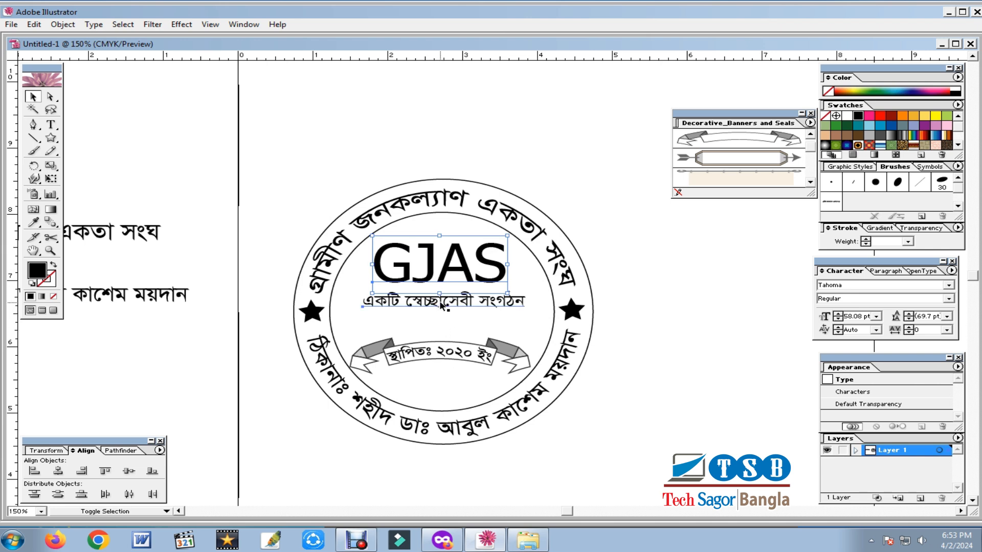
left_click(504, 353, "shift")
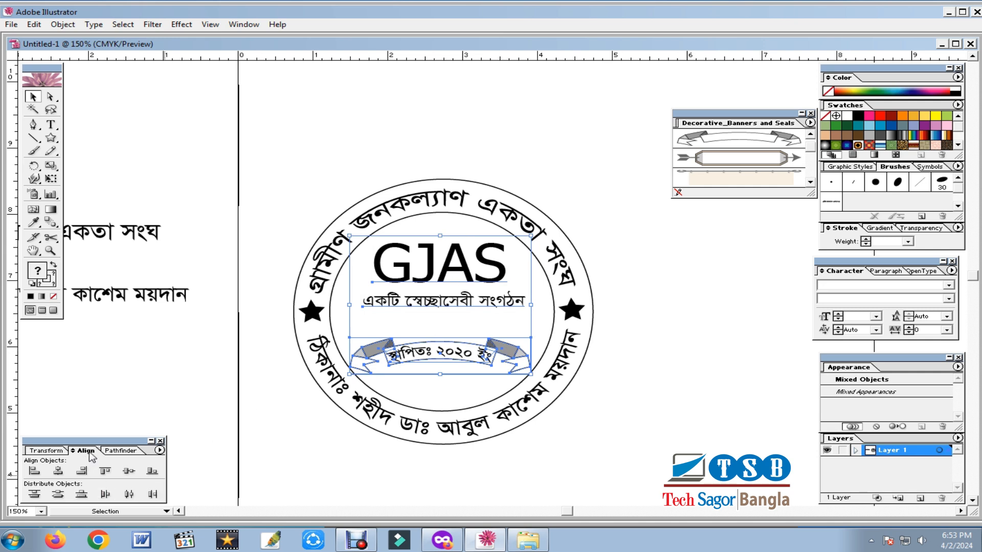
left_click(58, 470)
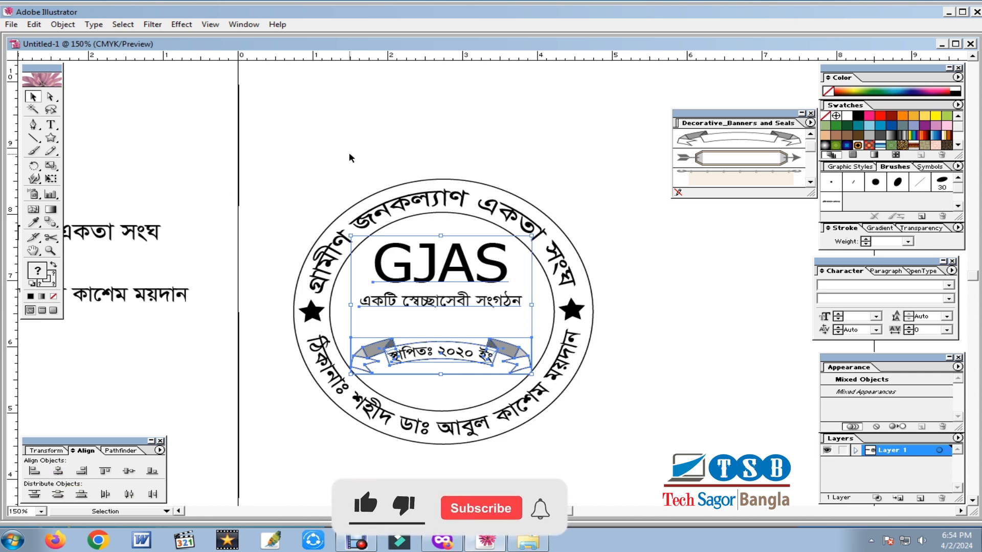
left_click(484, 109)
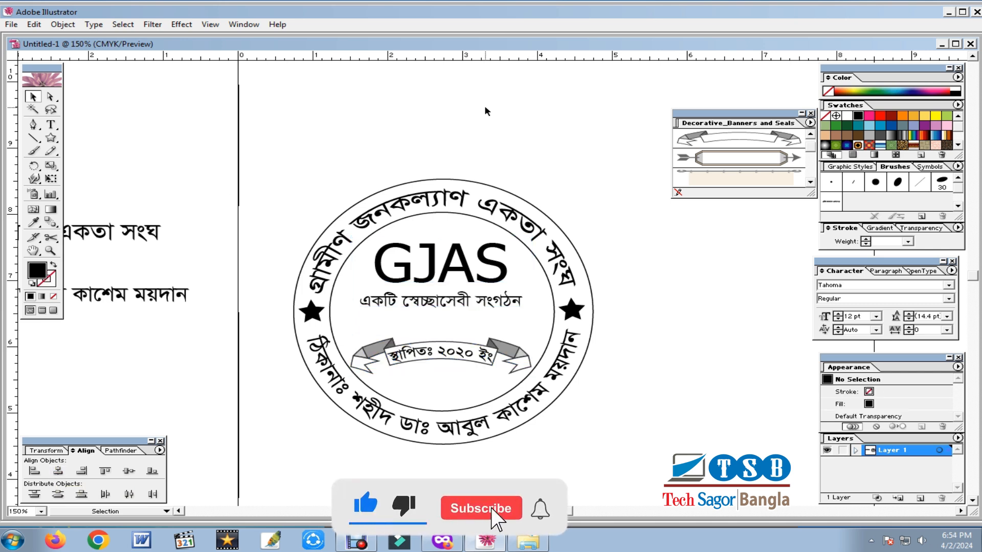
left_click_drag(252, 147, 645, 434)
left_click(685, 345)
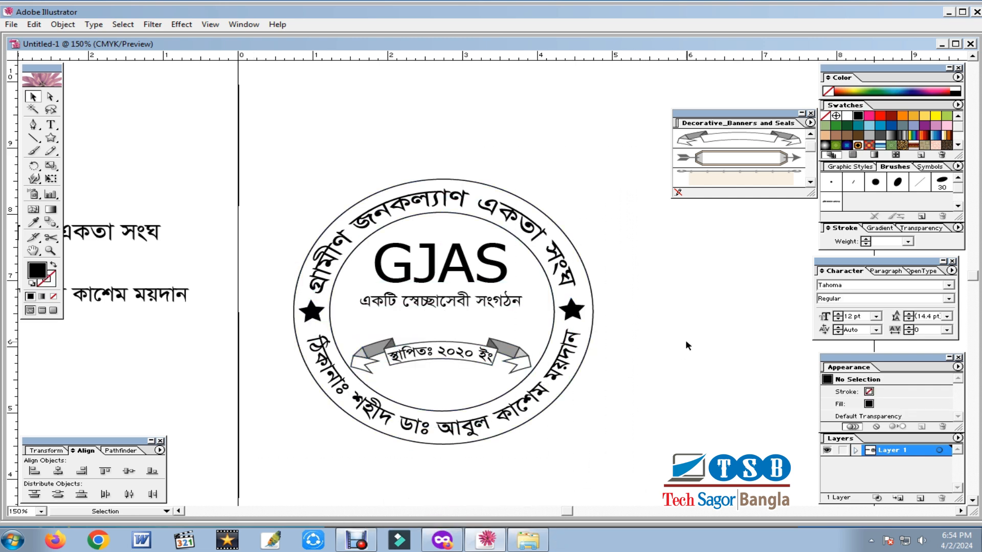
key("ctrl+minus")
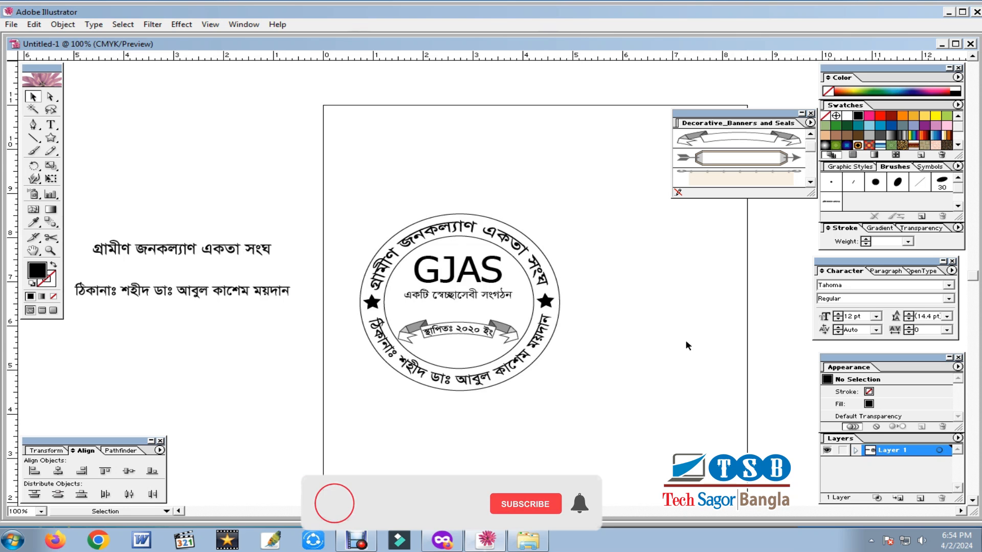
key("ctrl+plus")
key("ctrl+plus")
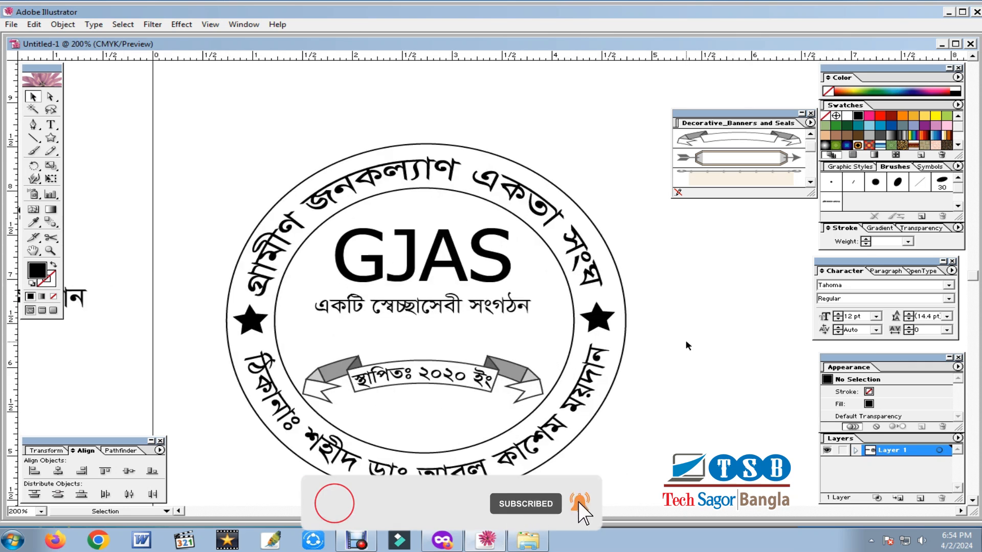